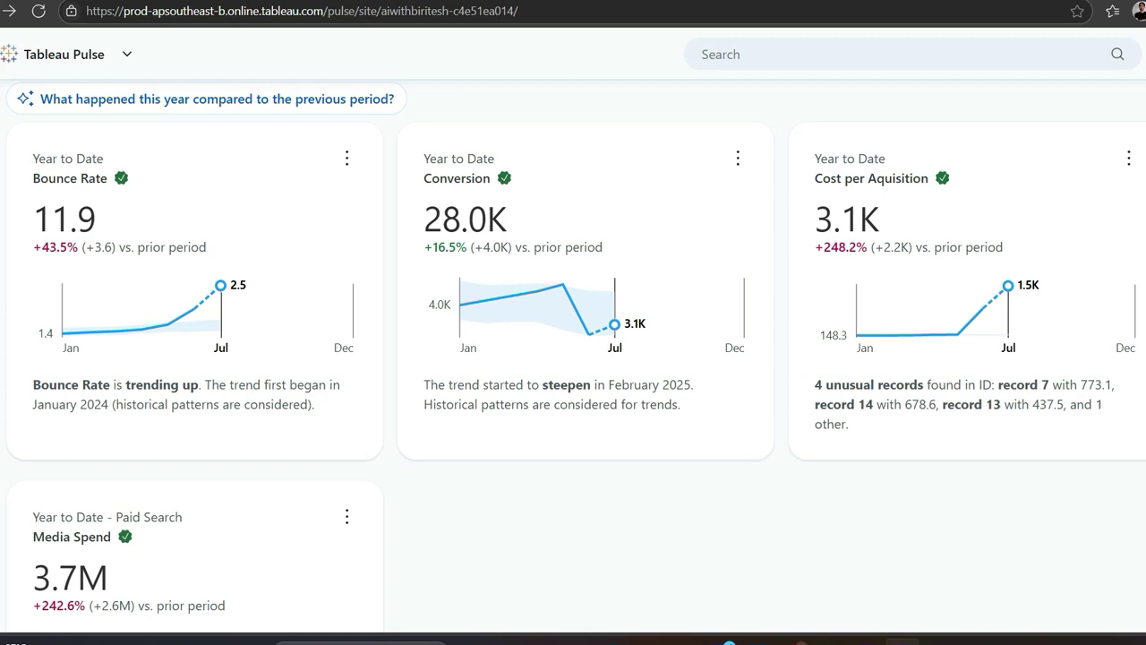
Step: Bring the Notepad notes window to the front and scroll through the notes
mouse_move(812, 639)
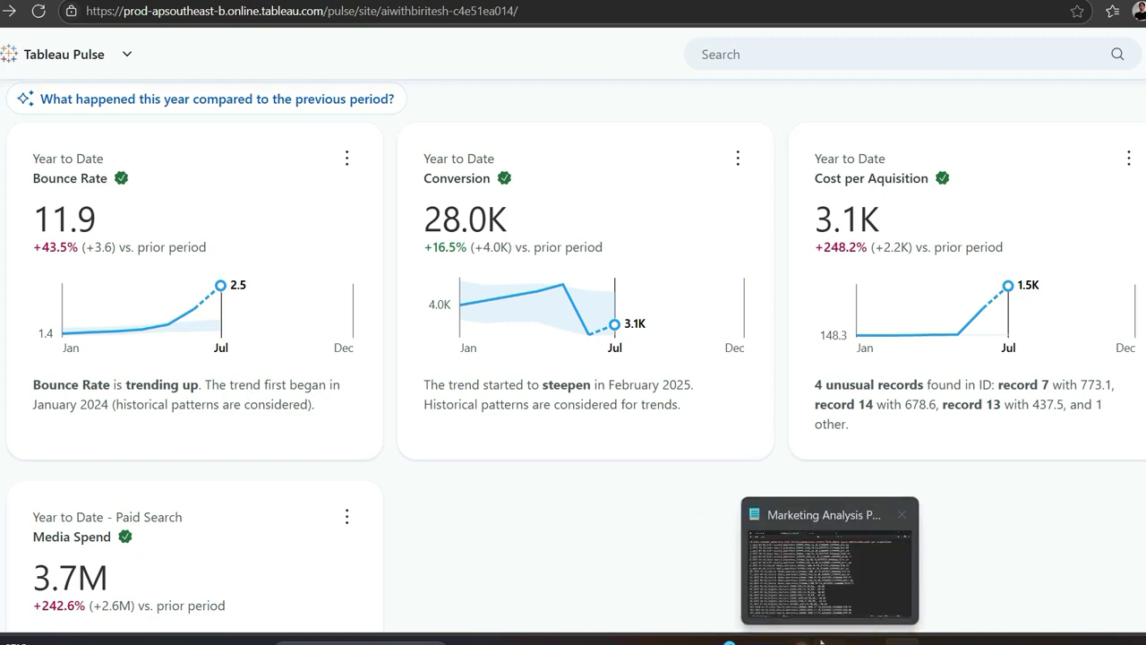
click(817, 571)
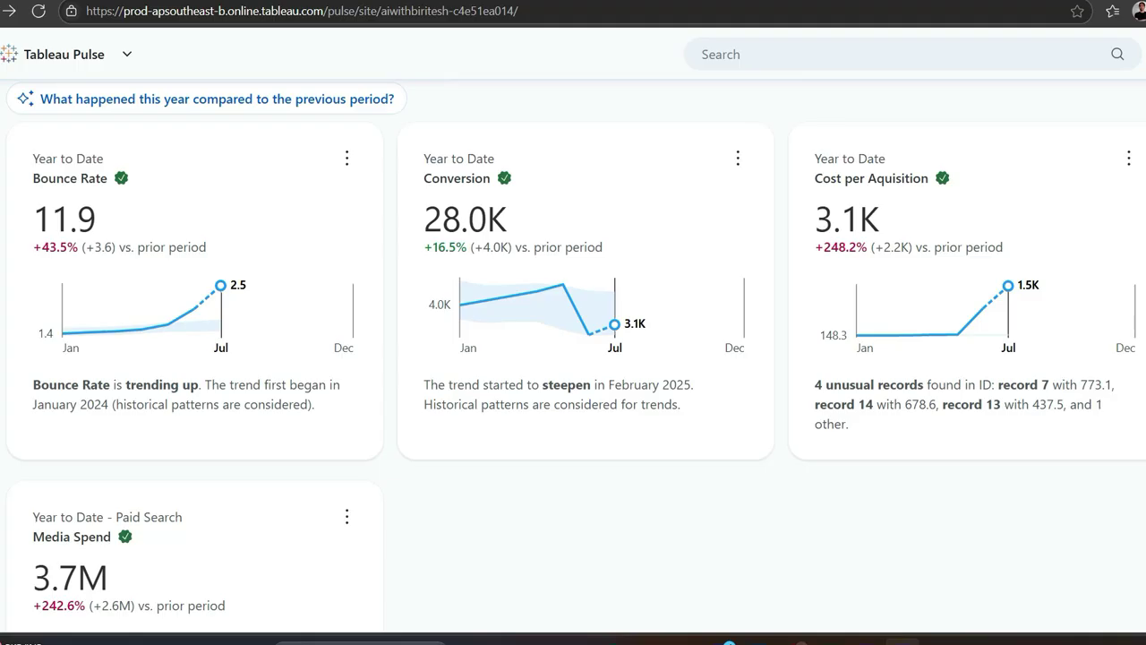
scroll(575, 357, up, 1)
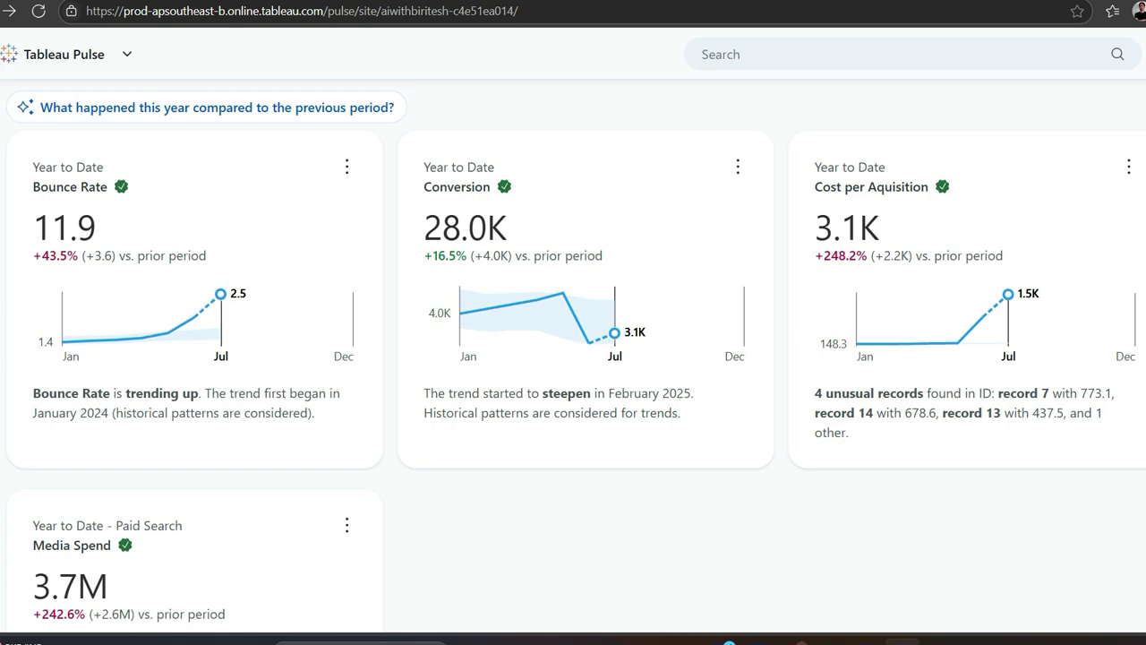
scroll(987, 167, up, 3)
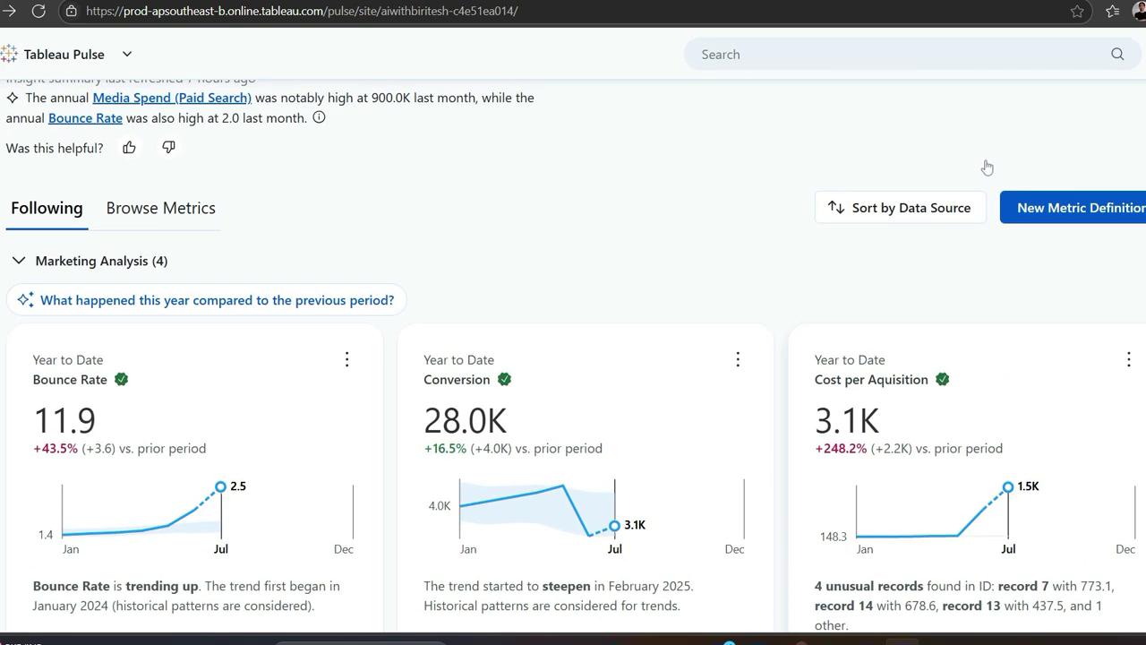
scroll(987, 167, down, 2)
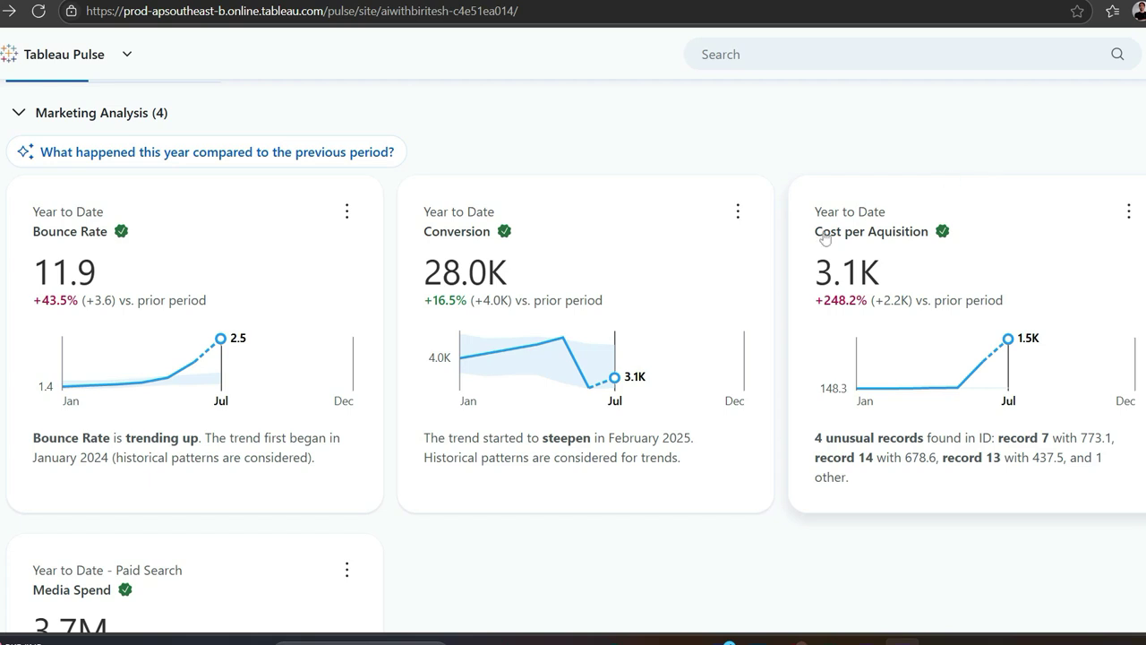
scroll(561, 557, up, 1)
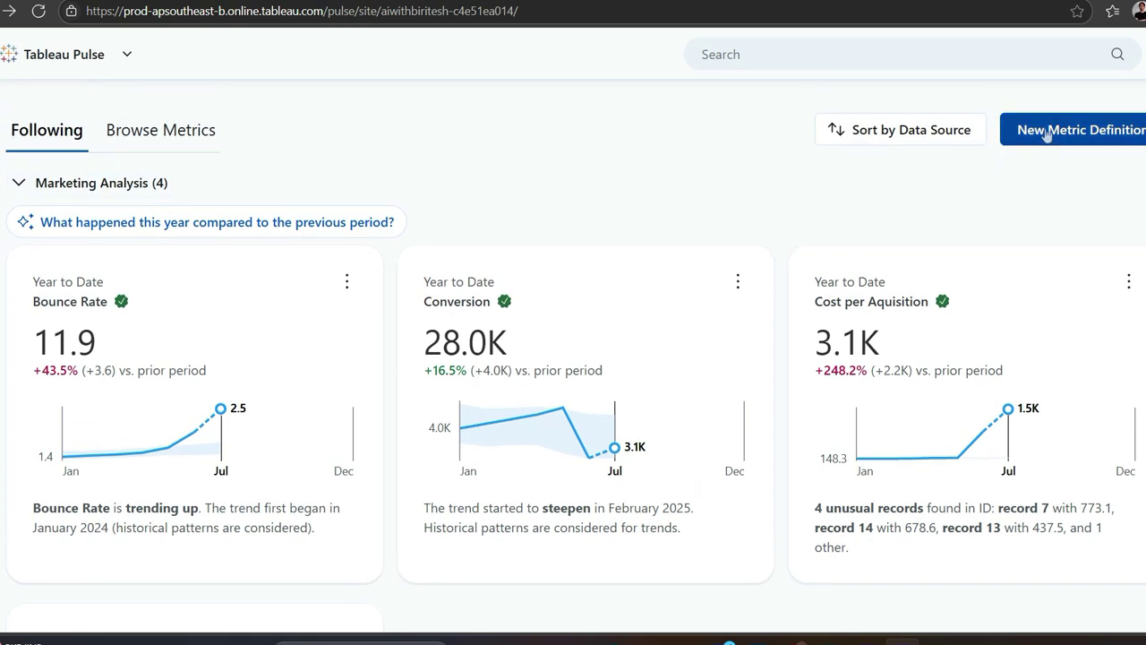
Step: Create a new metric definition on Marketing Analysis named Impressions
click(1045, 130)
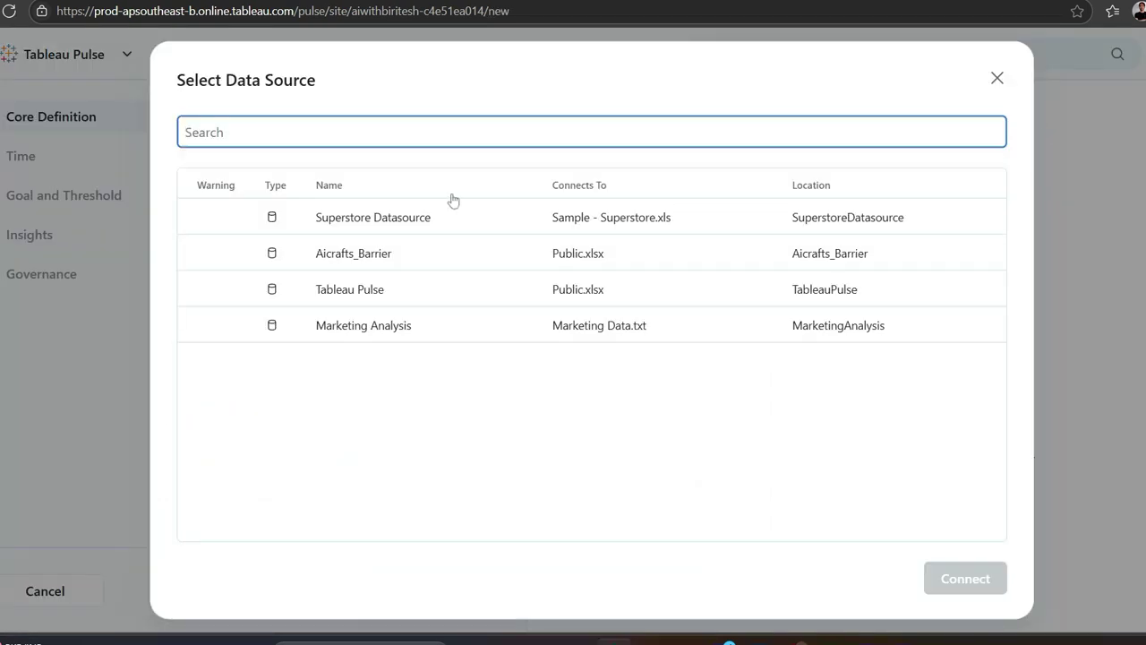
click(352, 329)
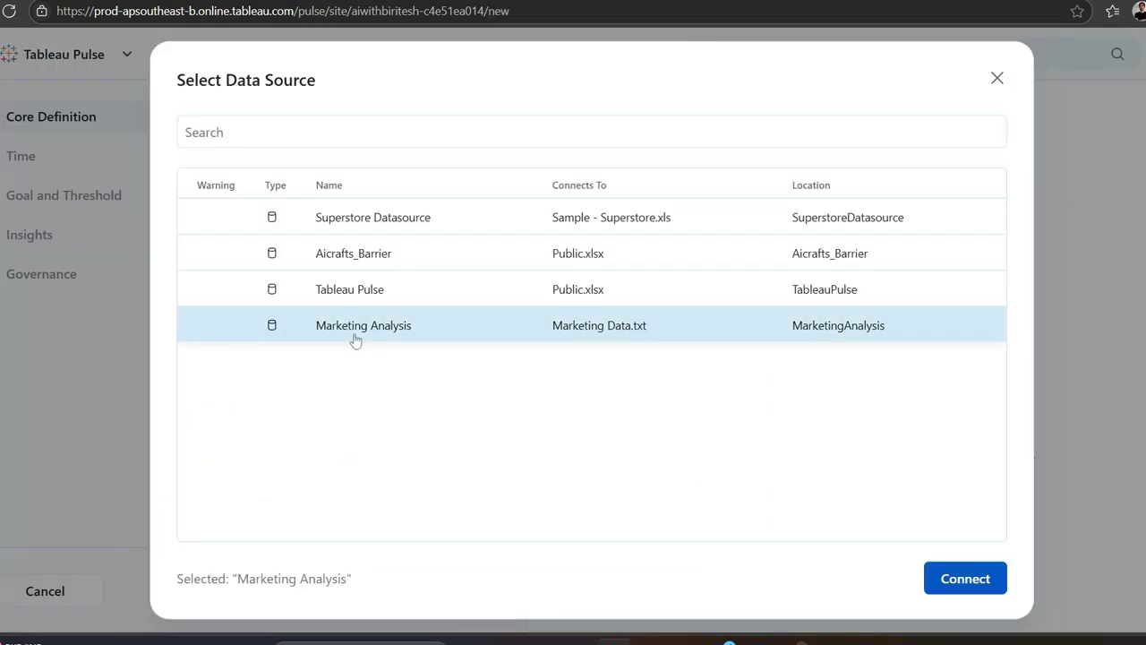
click(961, 580)
click(366, 294)
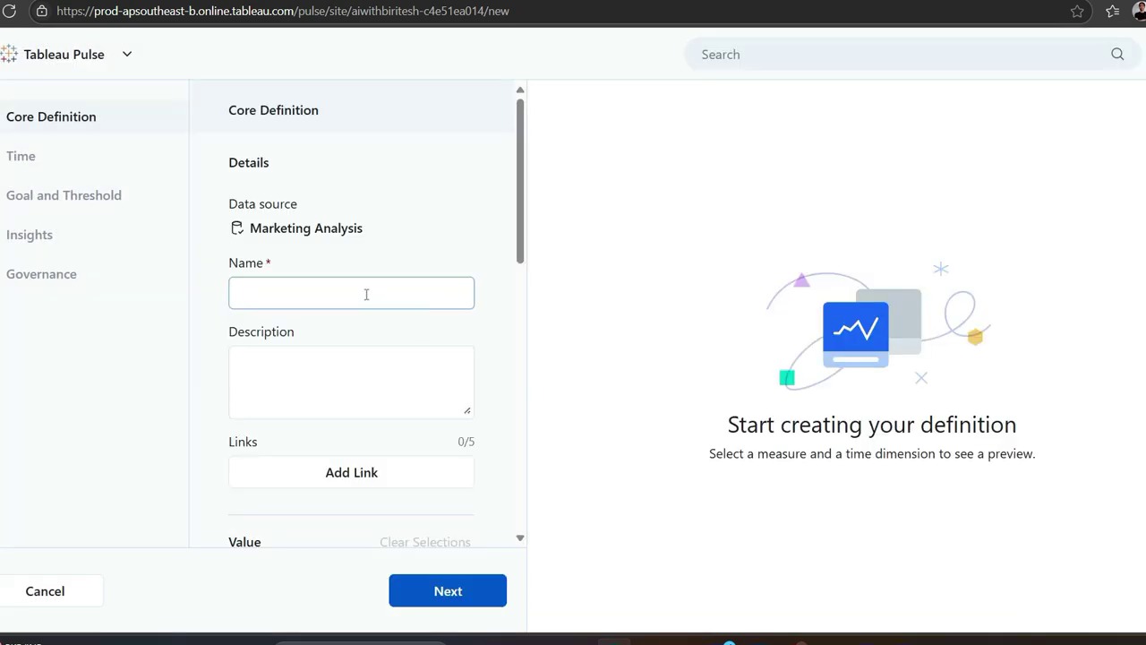
text(impressions)
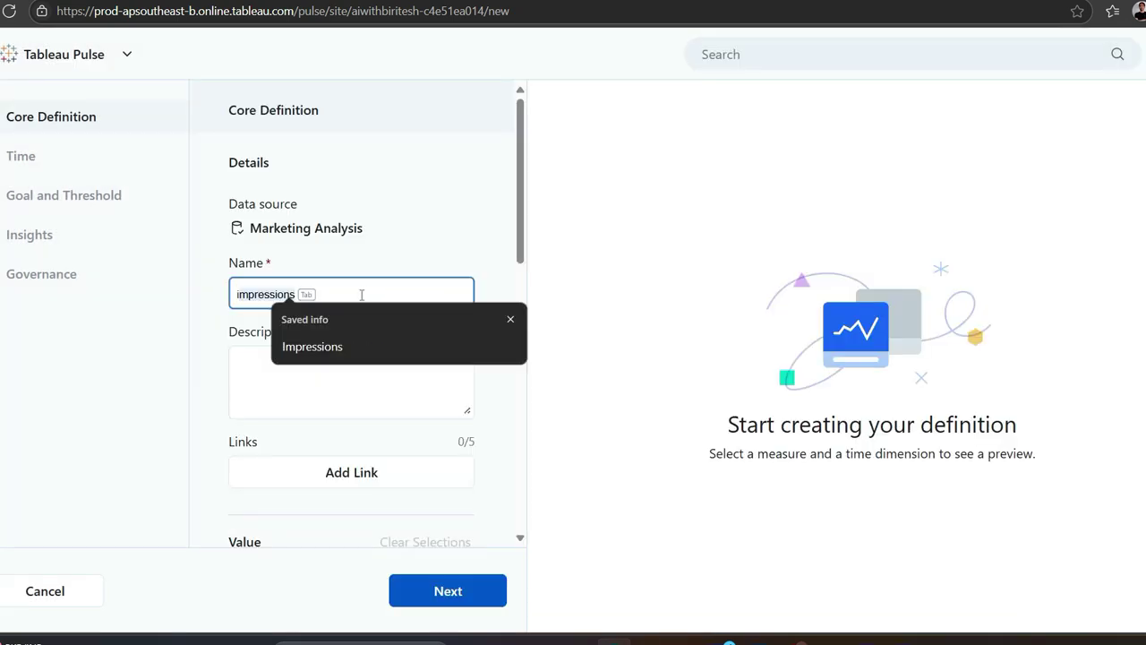
key(Tab)
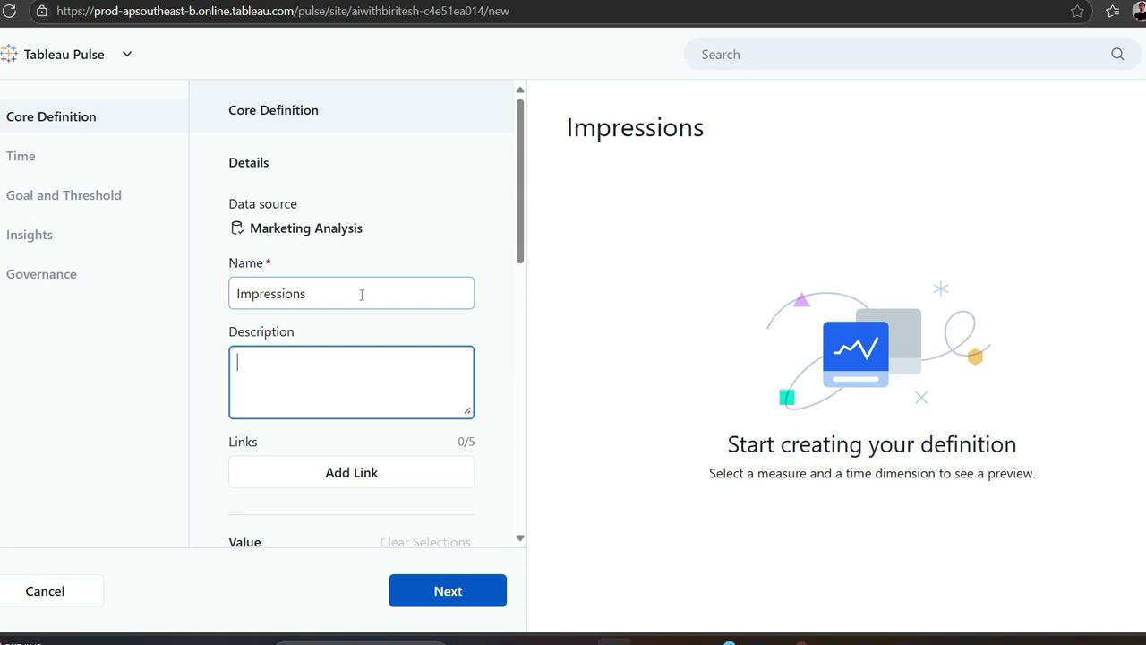
Step: Use the Impressions measure with Sum aggregation, Non-cumulative sparklines and Date as time dimension
scroll(322, 367, down, 2)
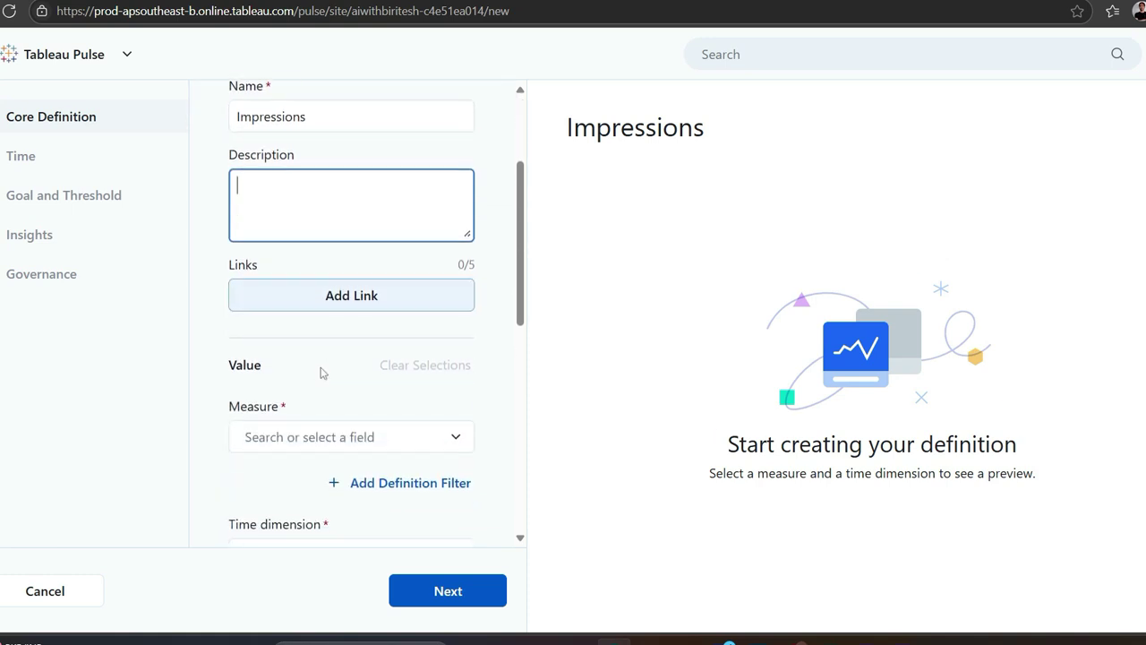
click(350, 437)
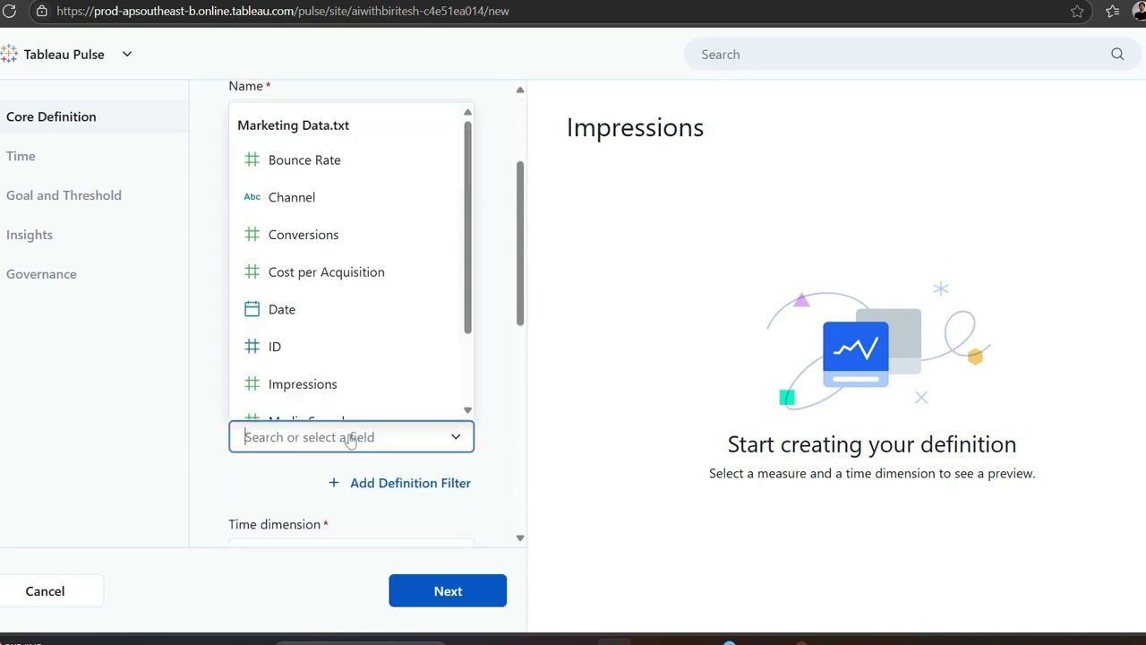
click(340, 387)
scroll(338, 389, down, 2)
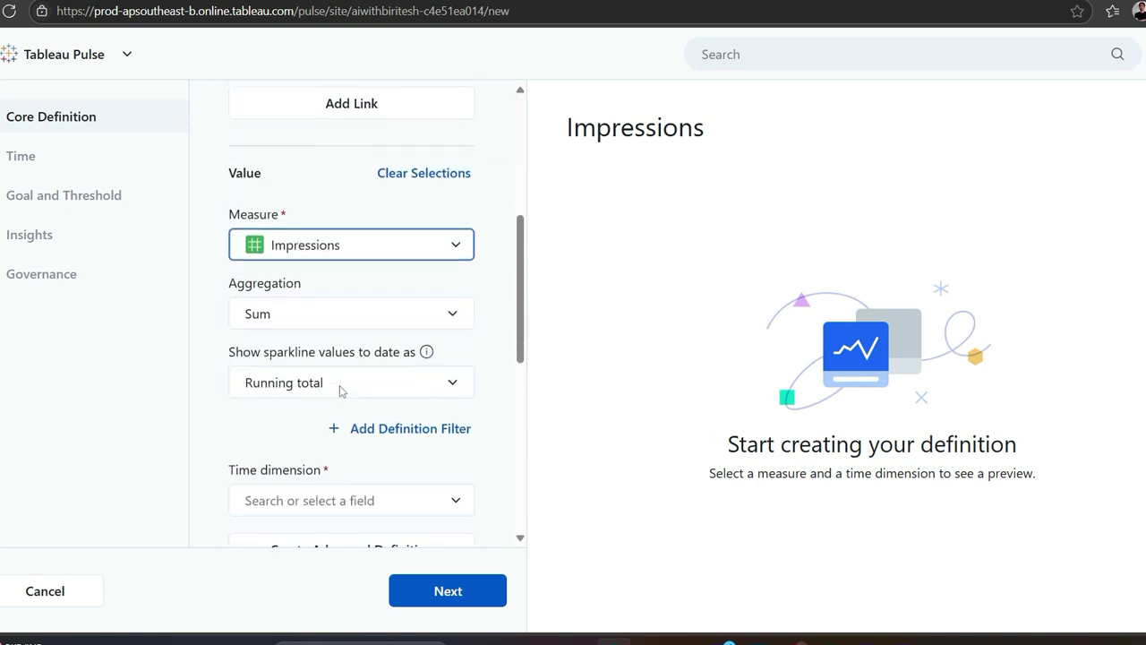
click(355, 312)
click(357, 313)
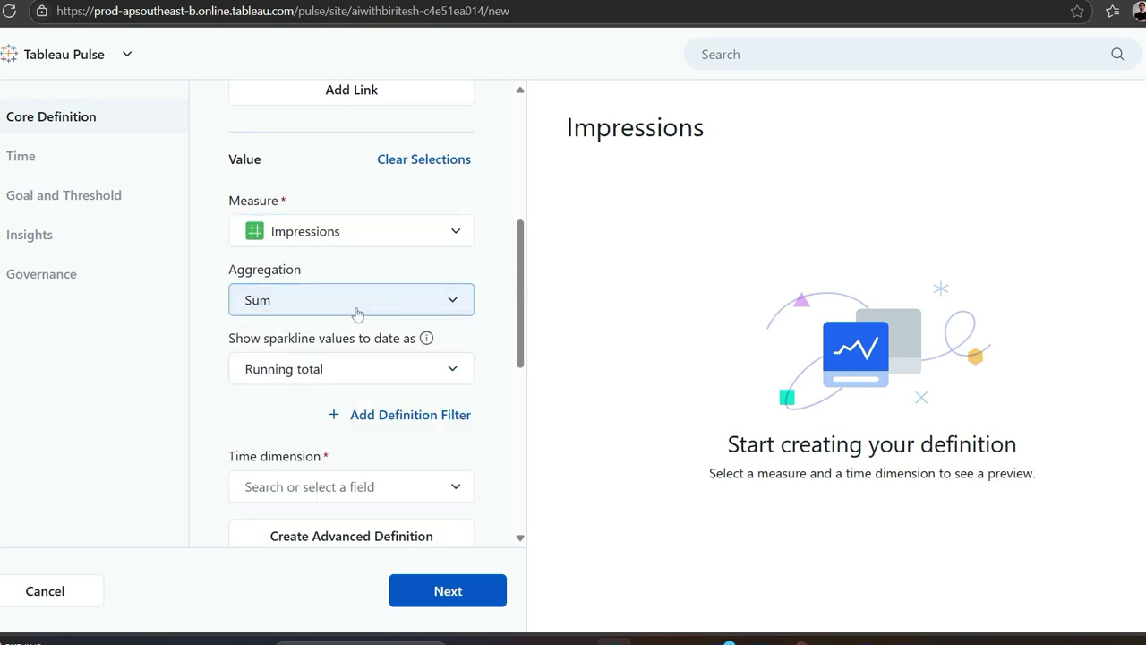
click(335, 374)
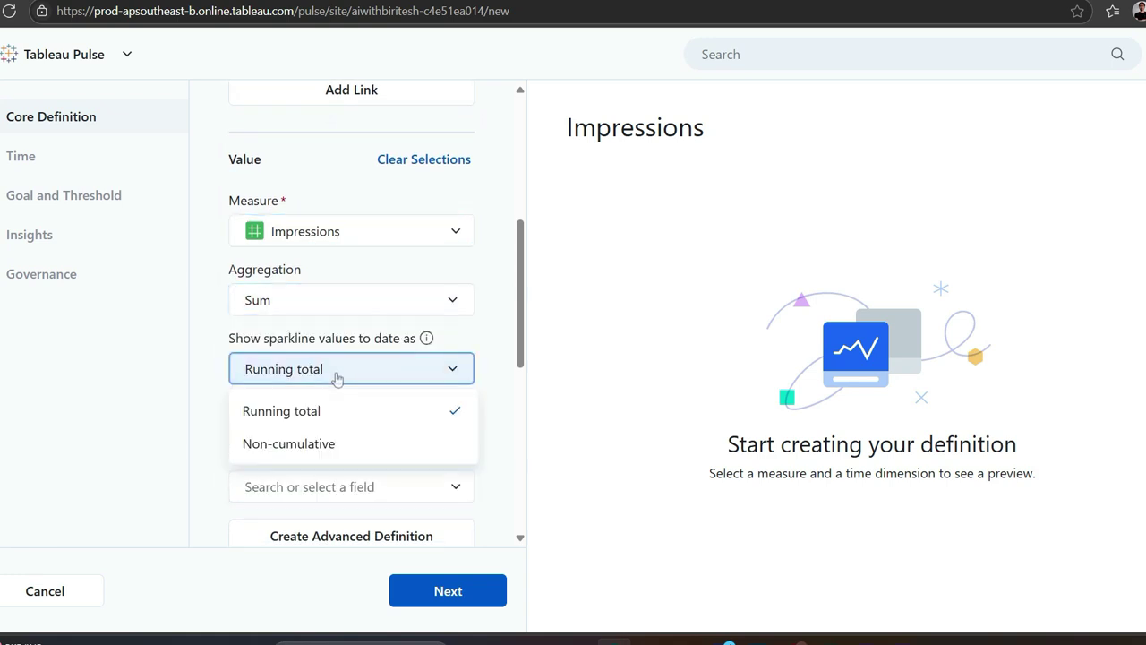
click(315, 455)
scroll(321, 458, down, 2)
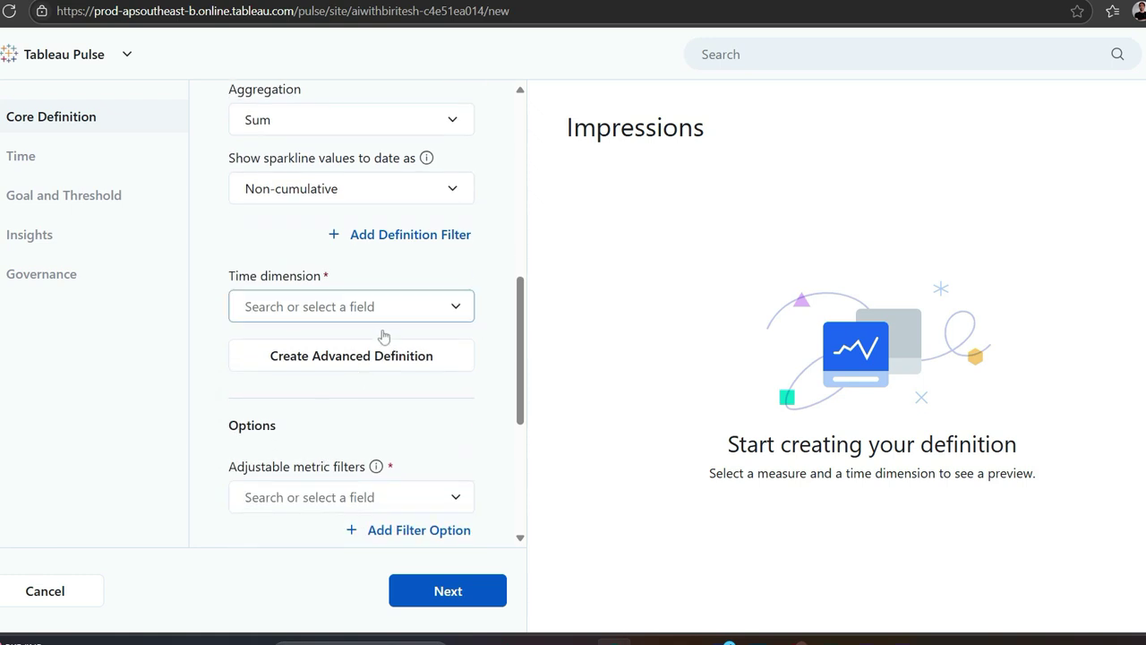
click(346, 323)
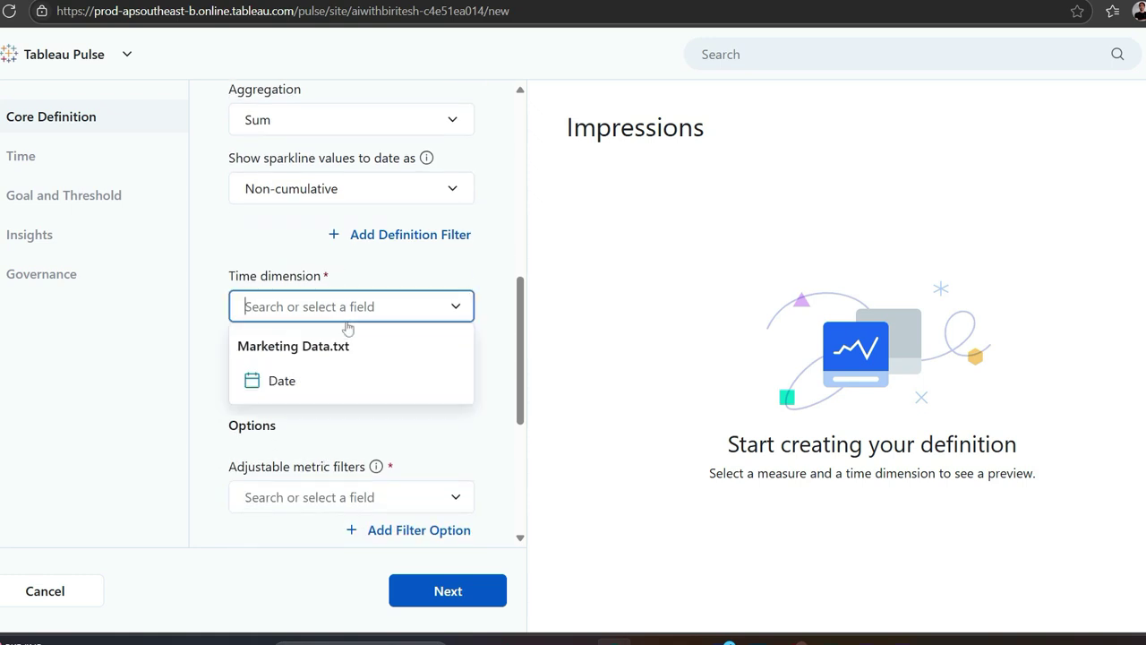
click(302, 384)
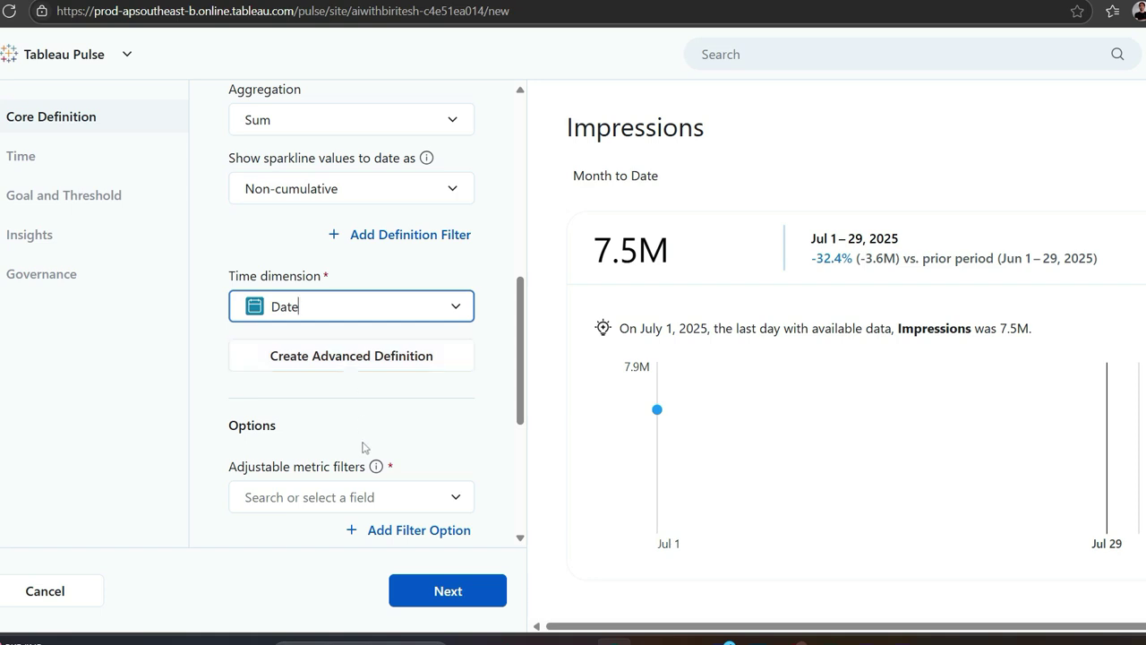
Step: Add Channel and Objective as adjustable metric filters
scroll(362, 447, down, 3)
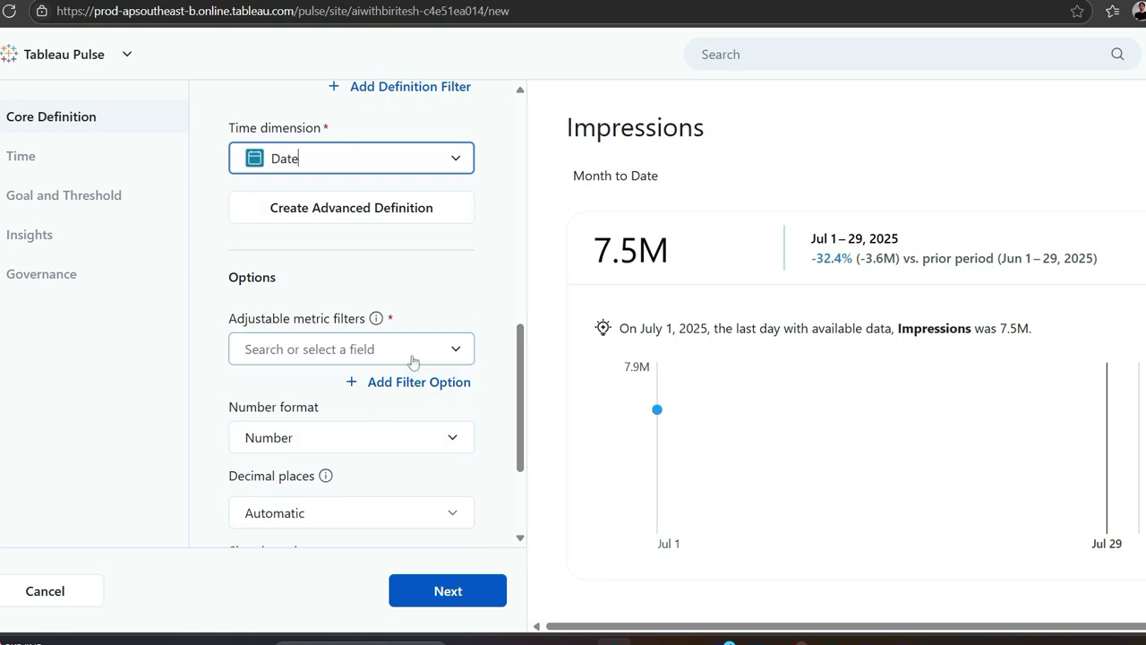
click(417, 353)
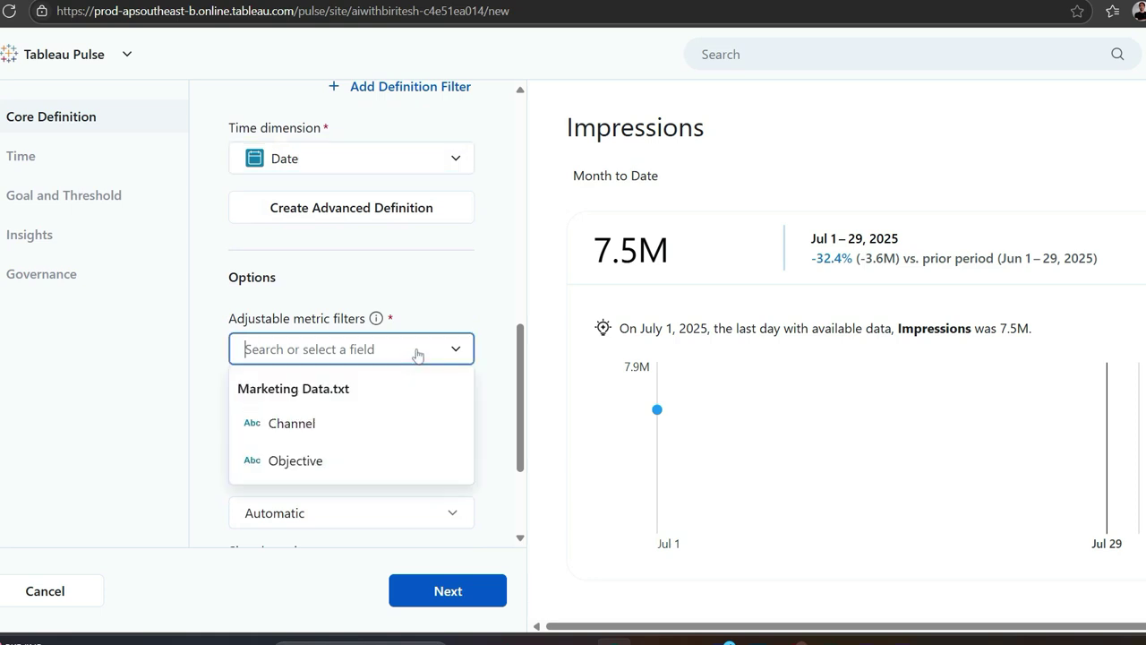
click(313, 426)
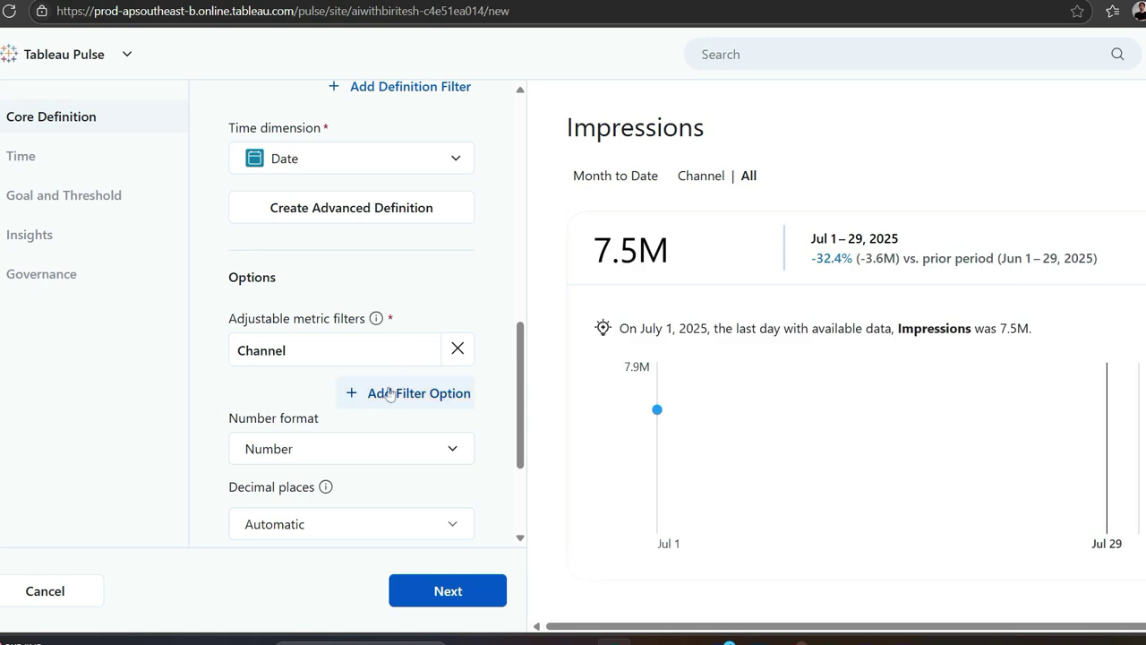
click(380, 392)
click(323, 472)
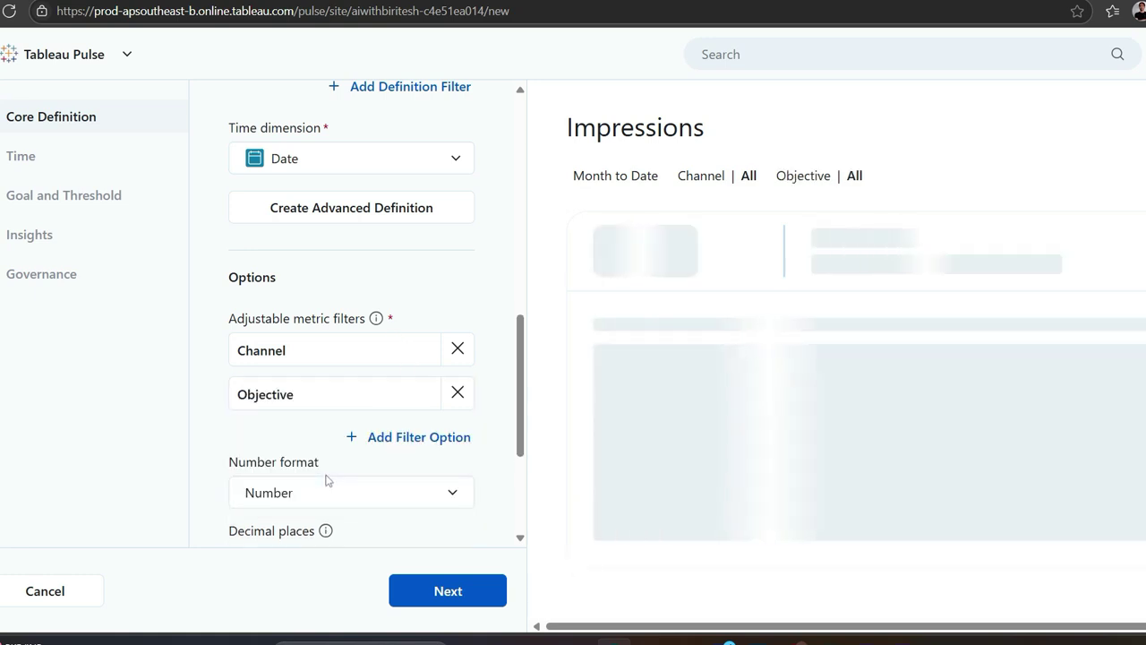
Step: Keep Number as the number format and move on to the Time settings
scroll(325, 476, down, 2)
click(370, 343)
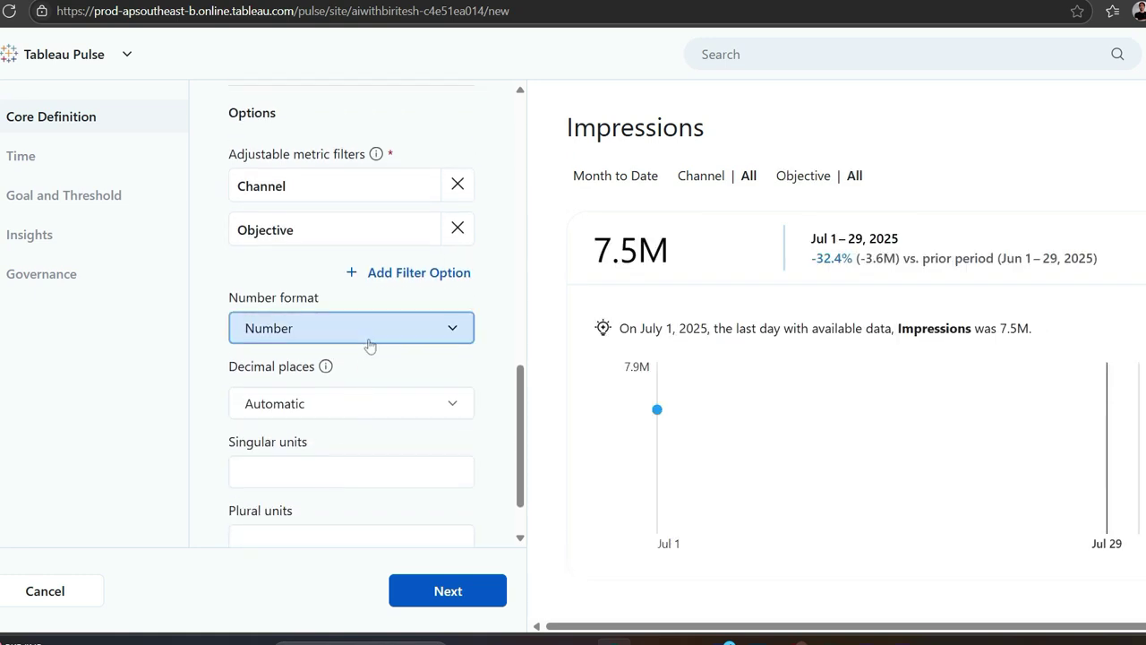
click(368, 344)
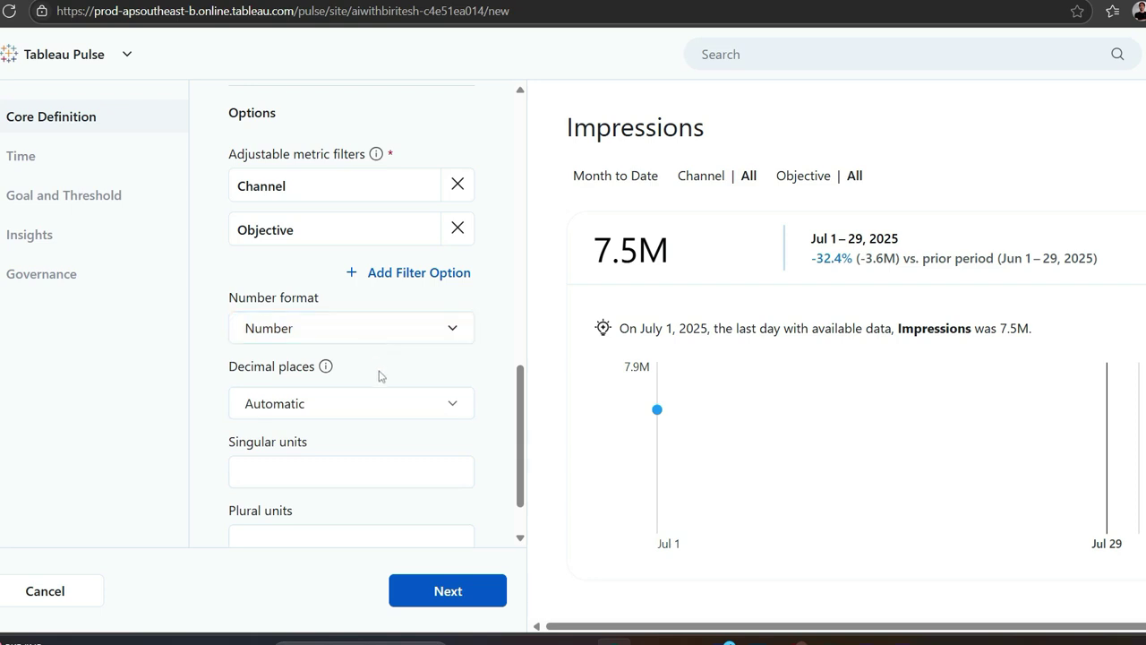
scroll(379, 376, down, 2)
click(342, 409)
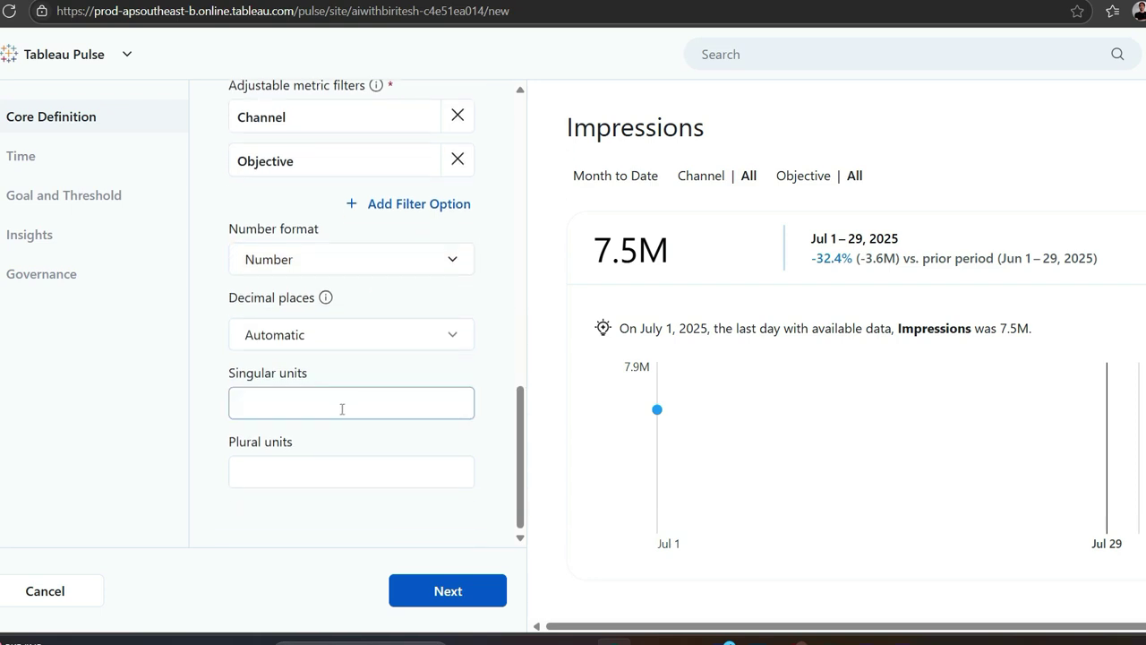
click(433, 591)
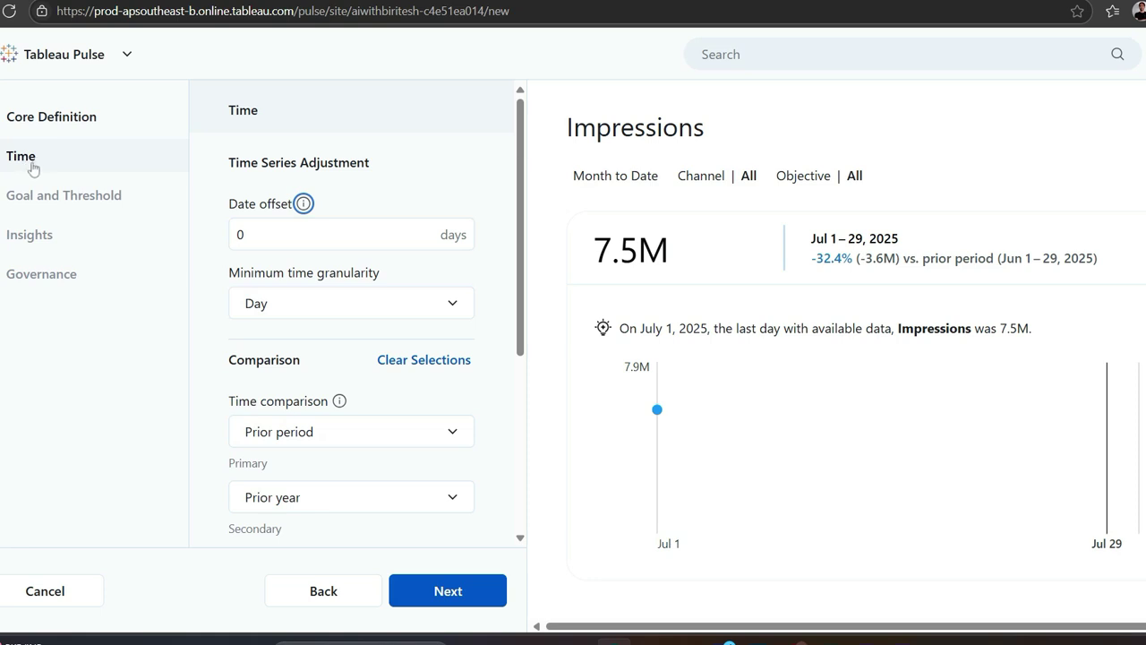
Step: Set minimum time granularity to Month and review the Prior period/Prior year comparisons
click(289, 233)
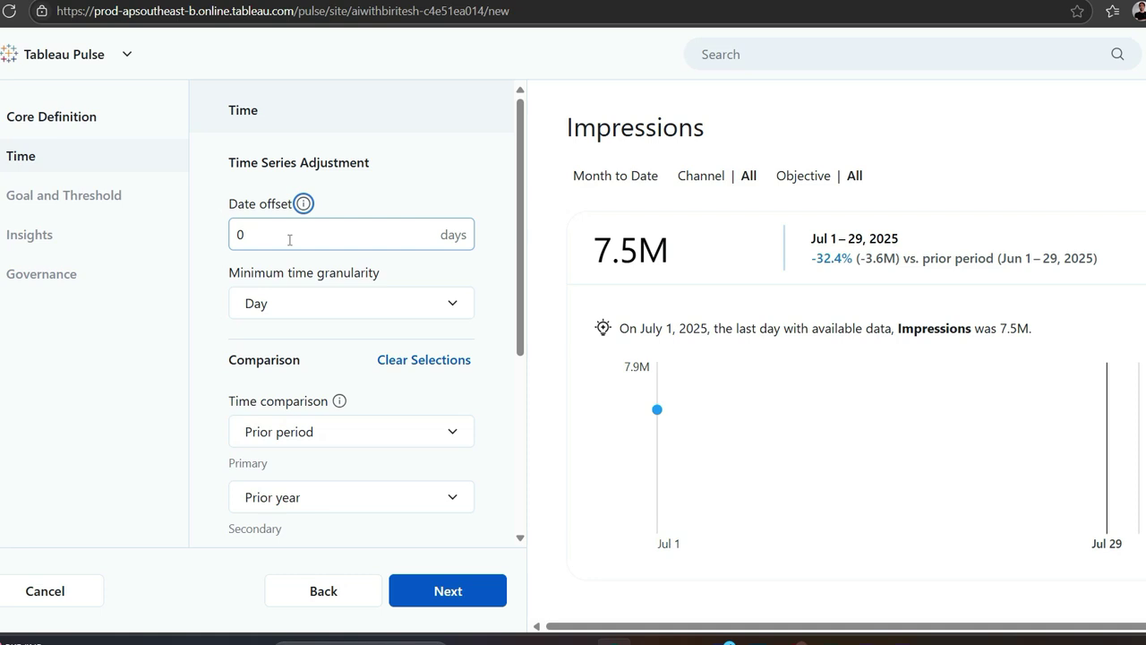
click(454, 314)
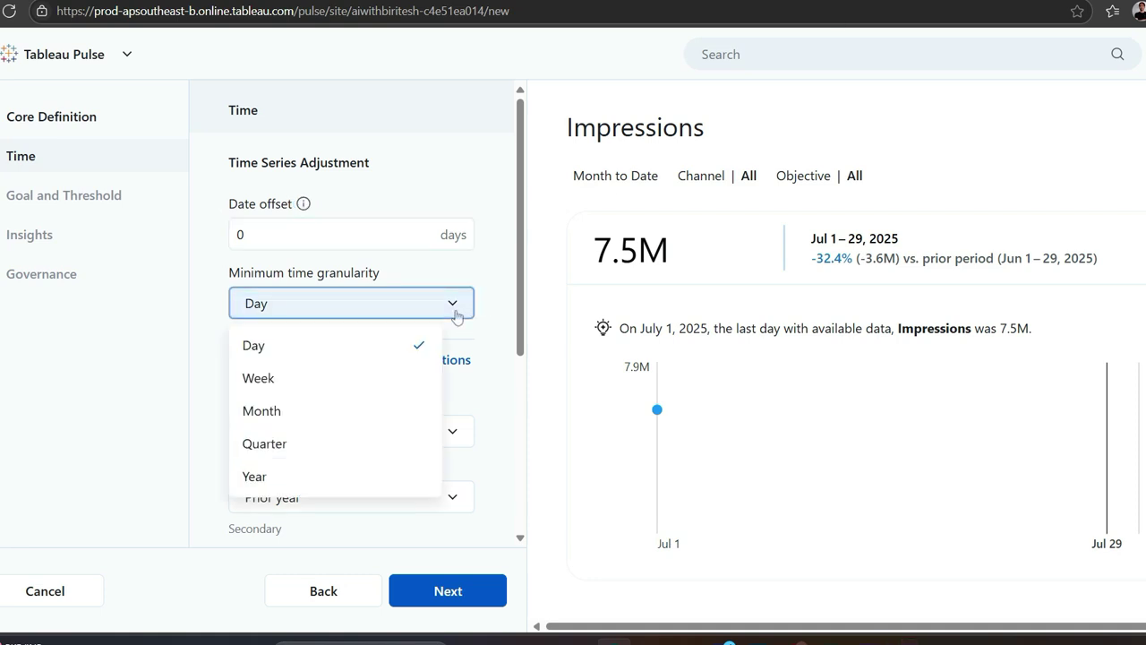
click(324, 415)
scroll(332, 391, down, 1)
scroll(332, 391, down, 1)
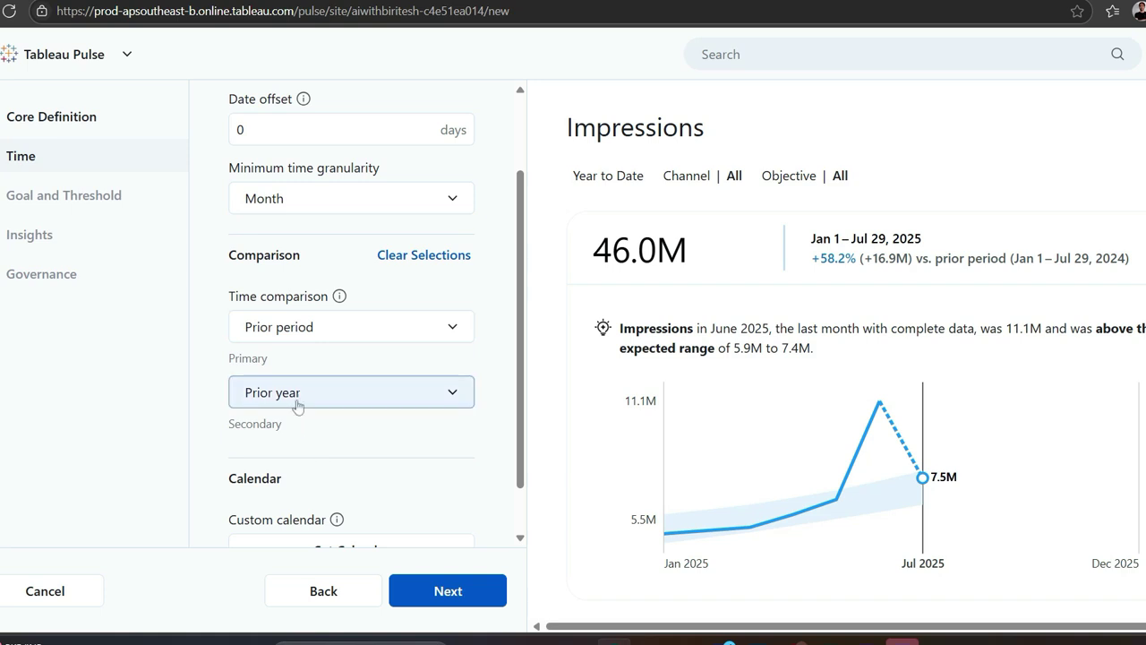
scroll(320, 437, down, 1)
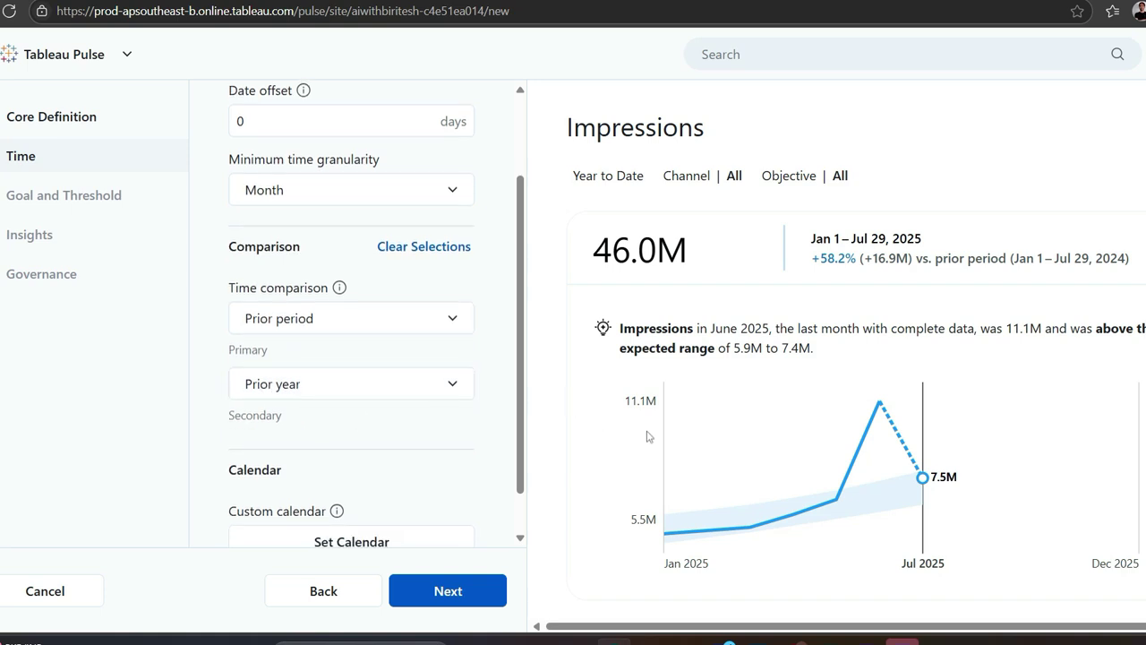
scroll(445, 427, down, 1)
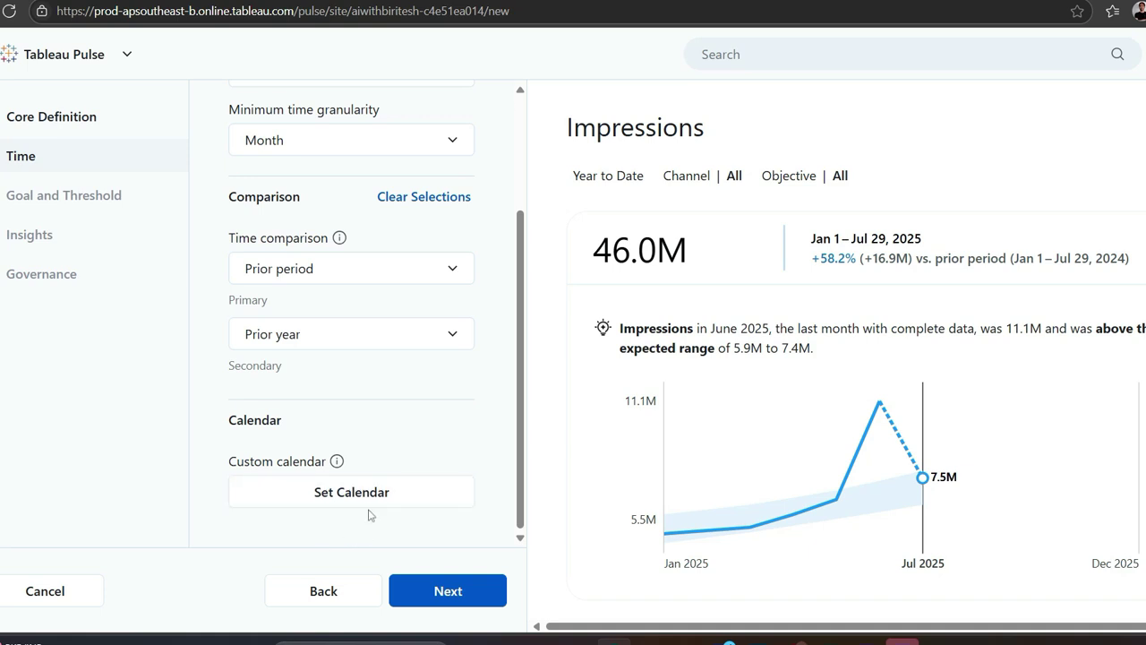
Step: Go to Goal and Threshold, check the goal Measure list, and open the Advanced Analytics Editor
click(432, 600)
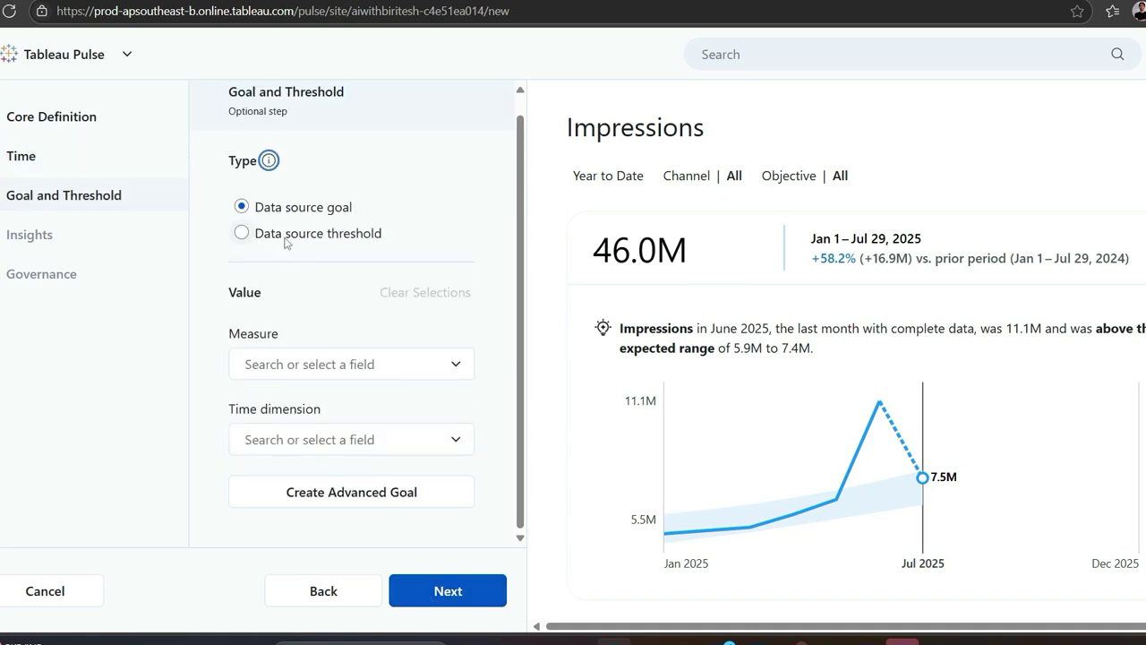
click(323, 377)
click(202, 362)
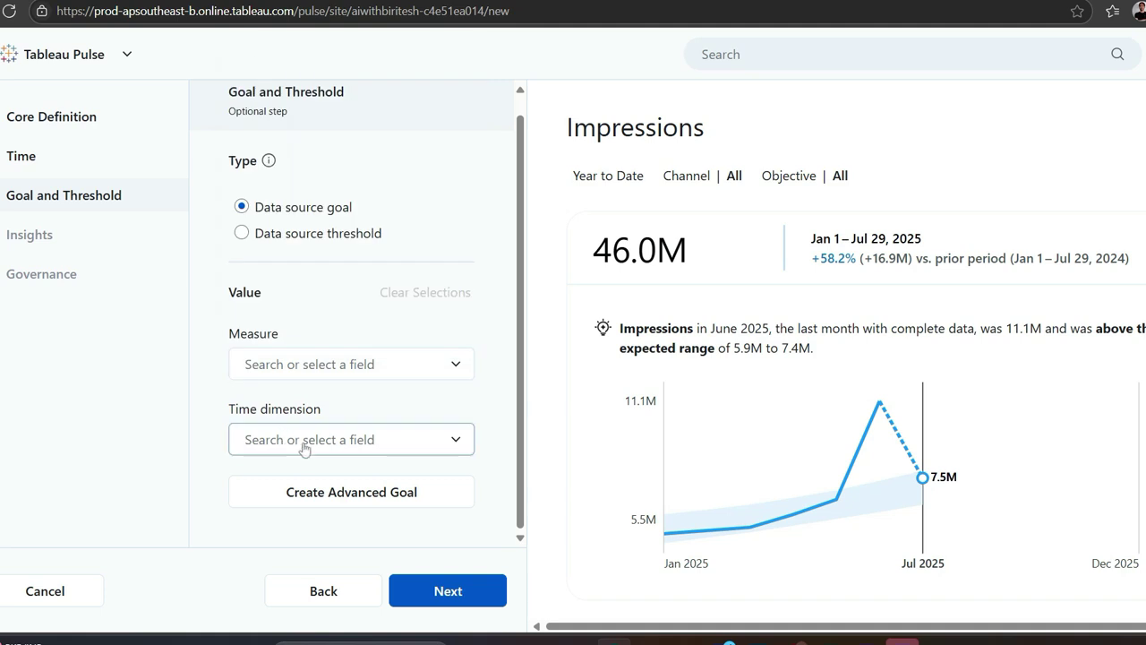
click(308, 500)
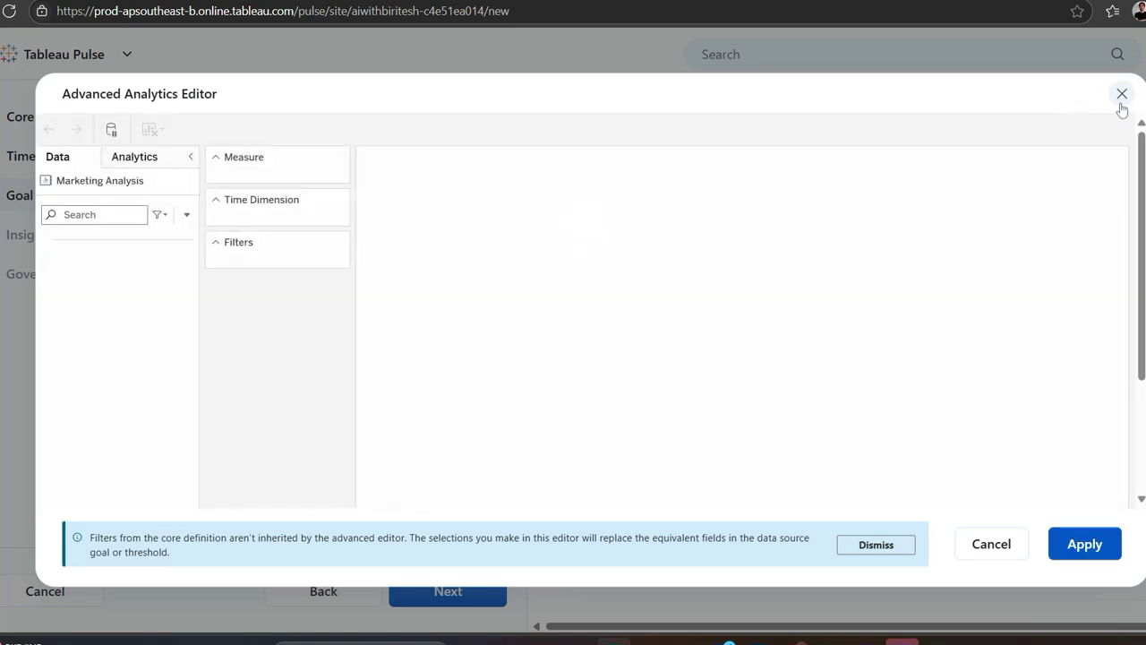
click(1121, 94)
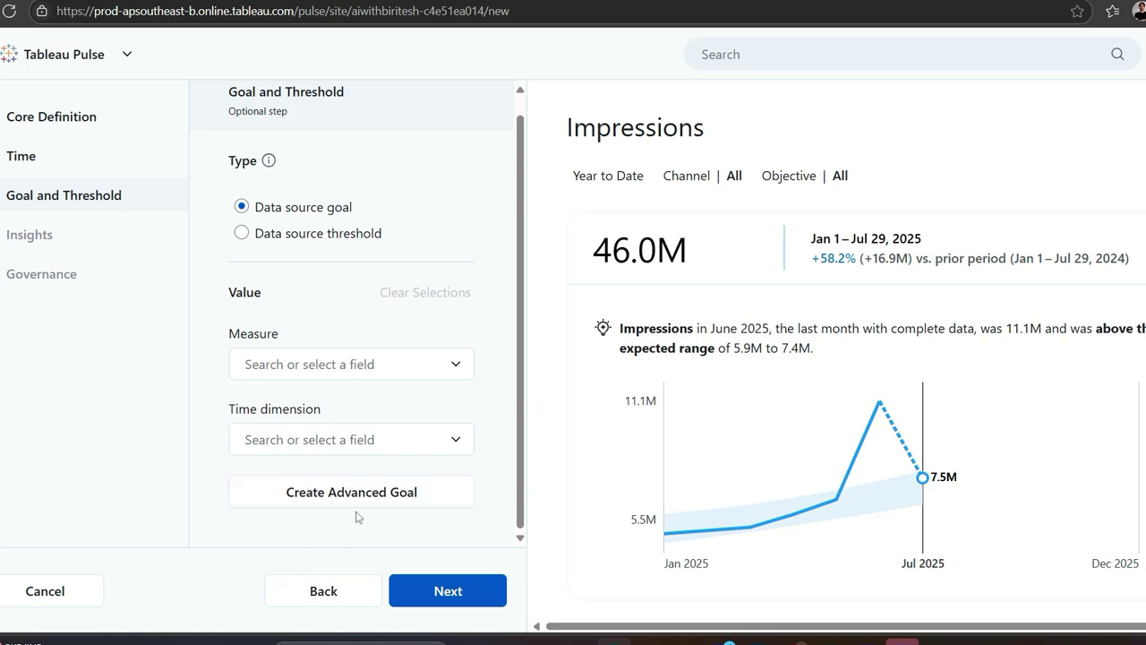
Step: On the Insights step, mark rising Impressions values as Favorable
click(428, 593)
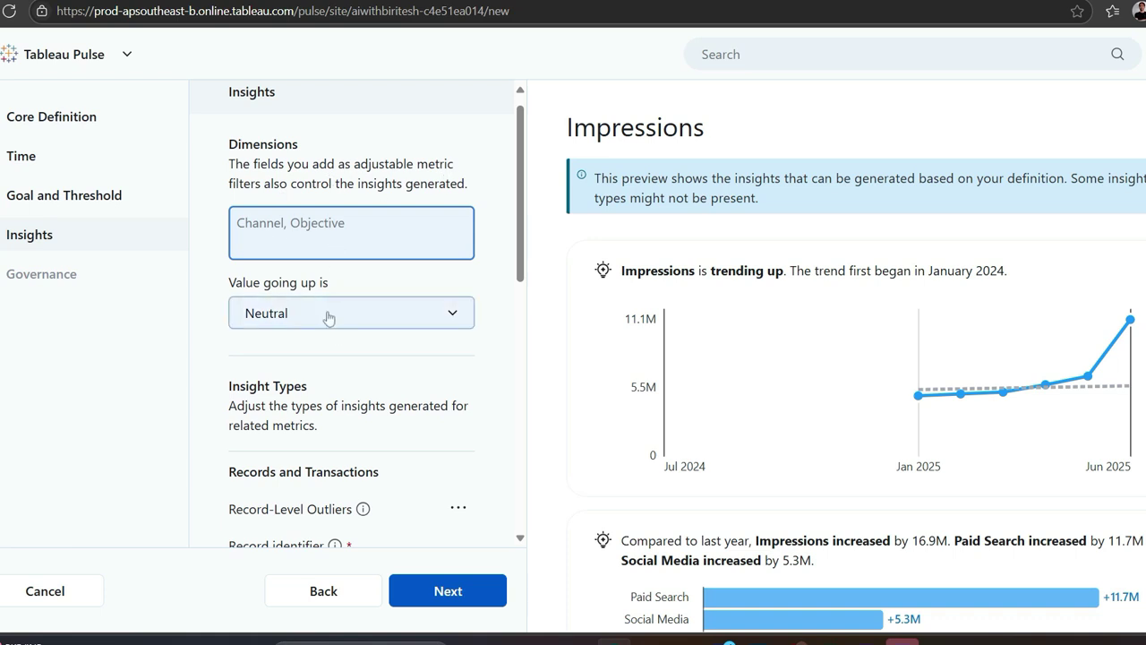
click(329, 329)
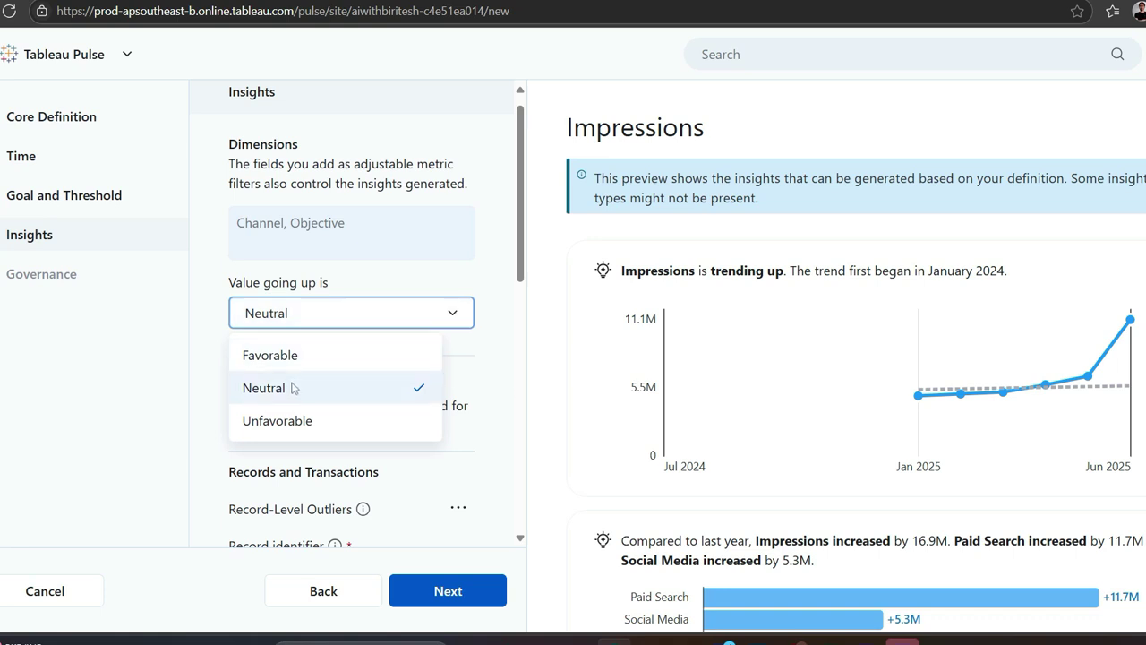
click(305, 367)
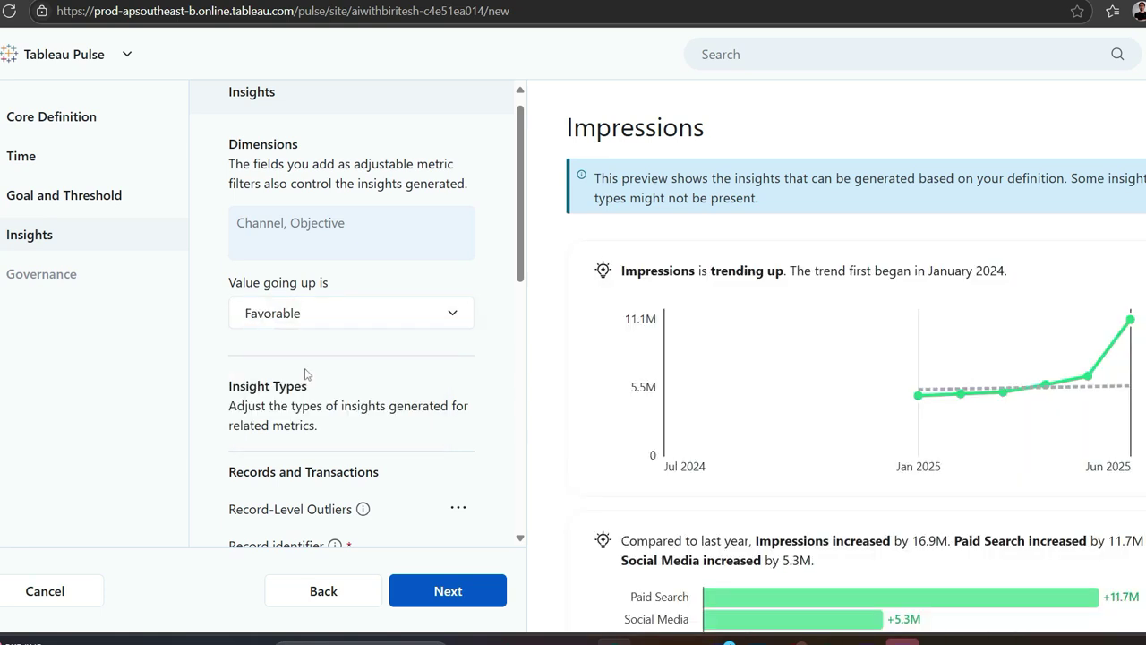
scroll(305, 375, down, 3)
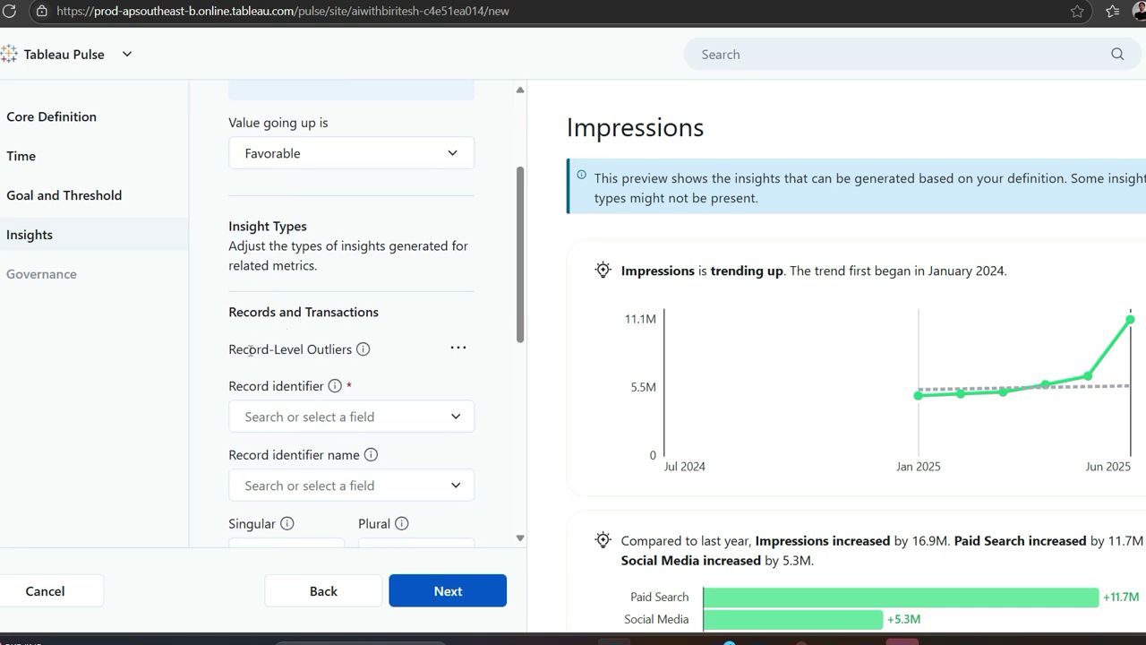
scroll(315, 255, down, 2)
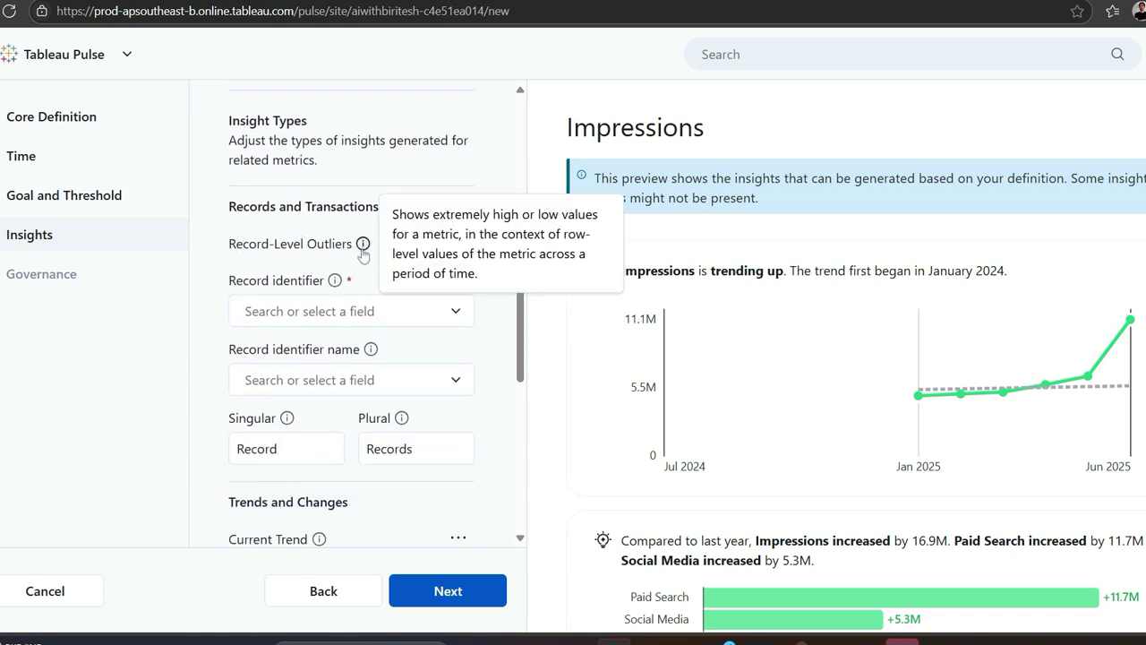
Step: Choose ID as the record identifier and review the insight previews
click(306, 318)
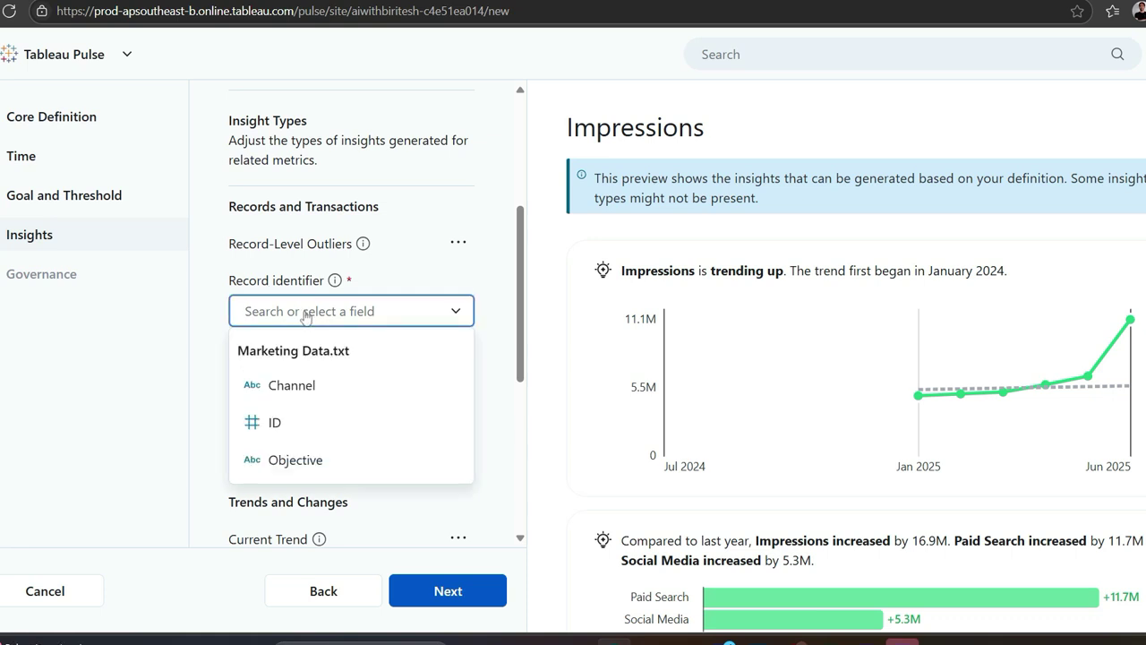
click(280, 440)
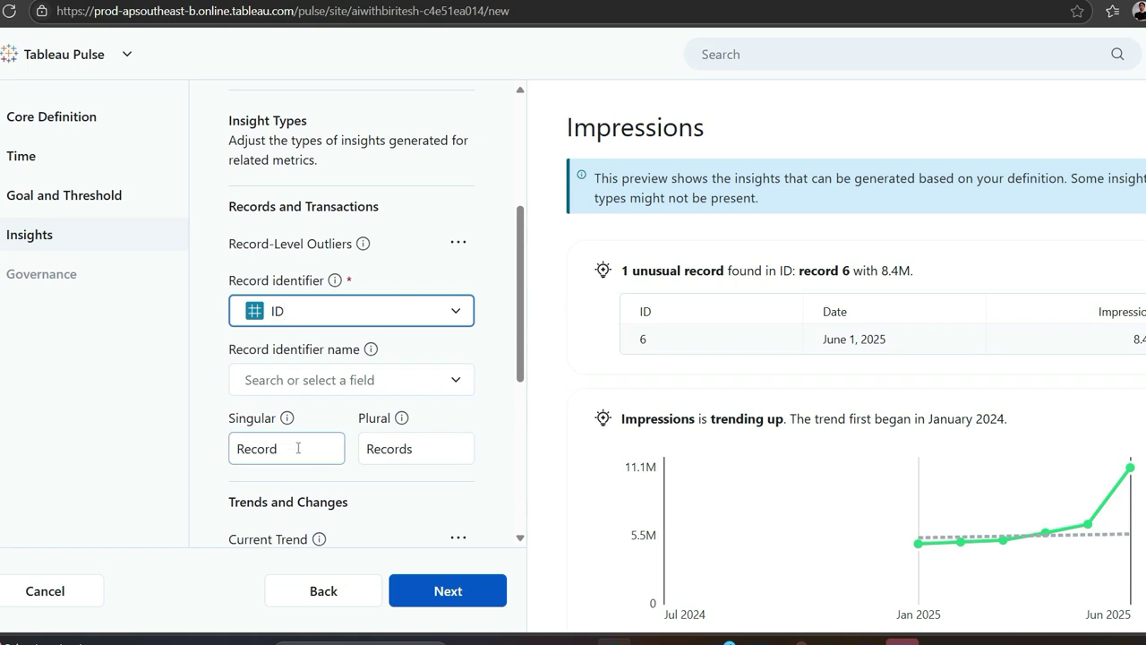
scroll(326, 409, down, 1)
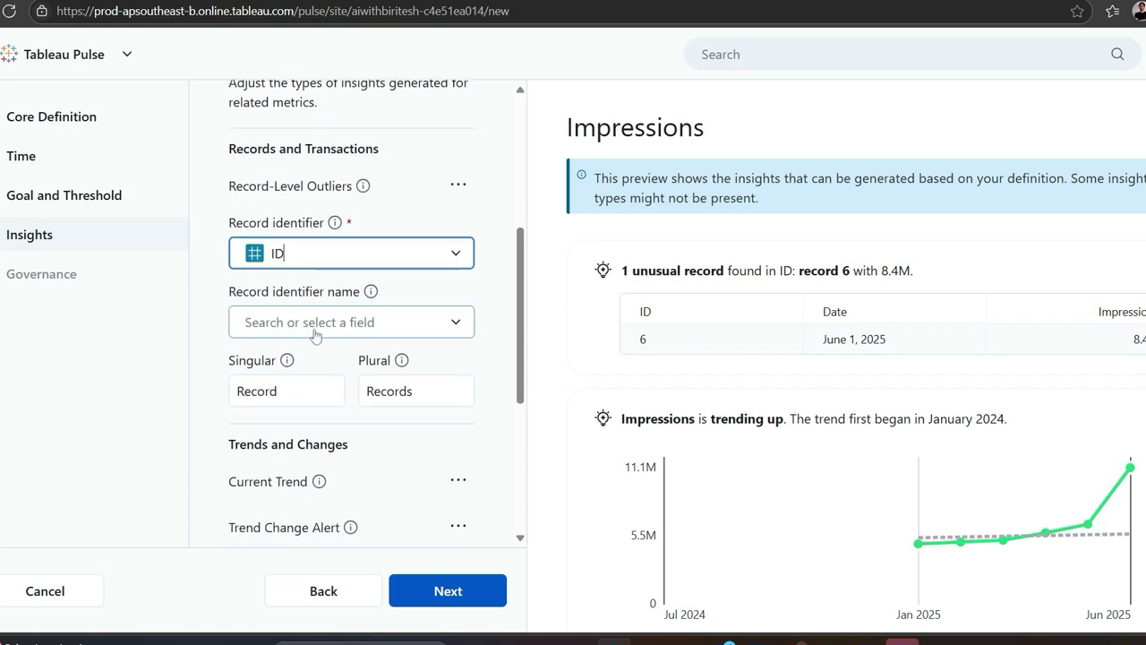
scroll(349, 435, down, 2)
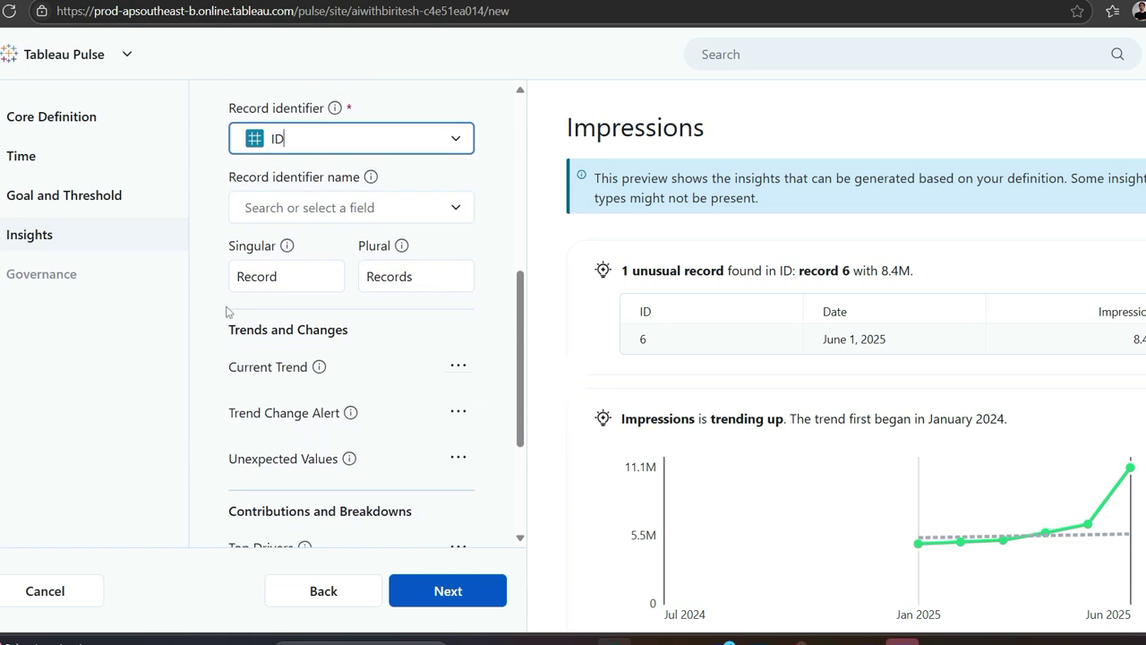
scroll(407, 379, down, 2)
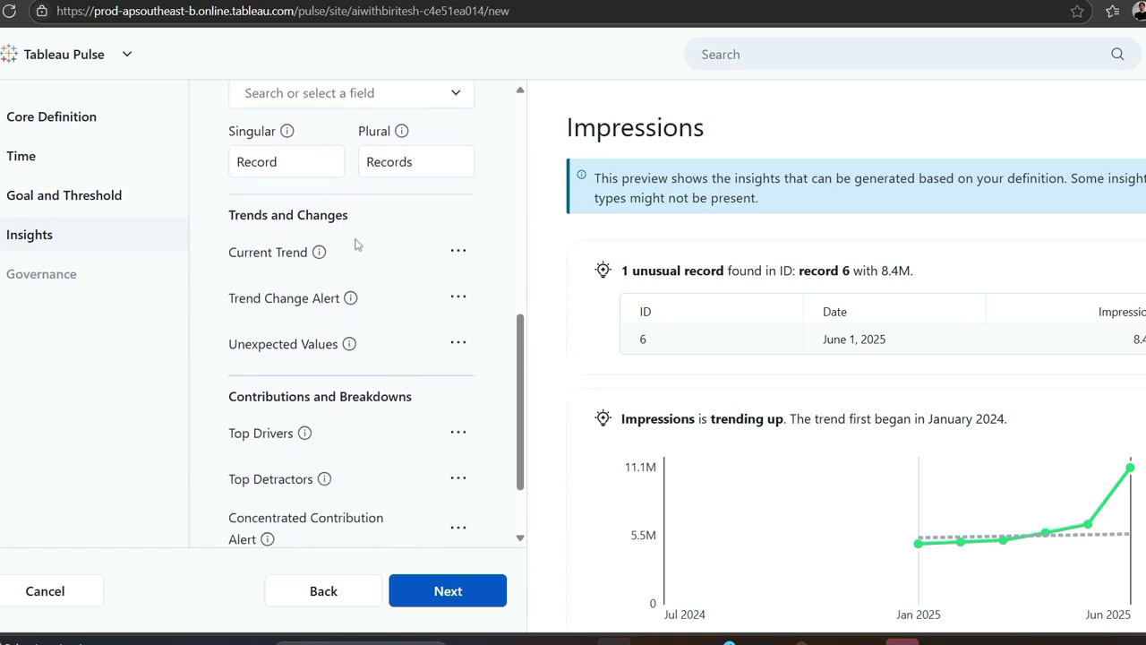
scroll(404, 284, down, 1)
mouse_move(317, 242)
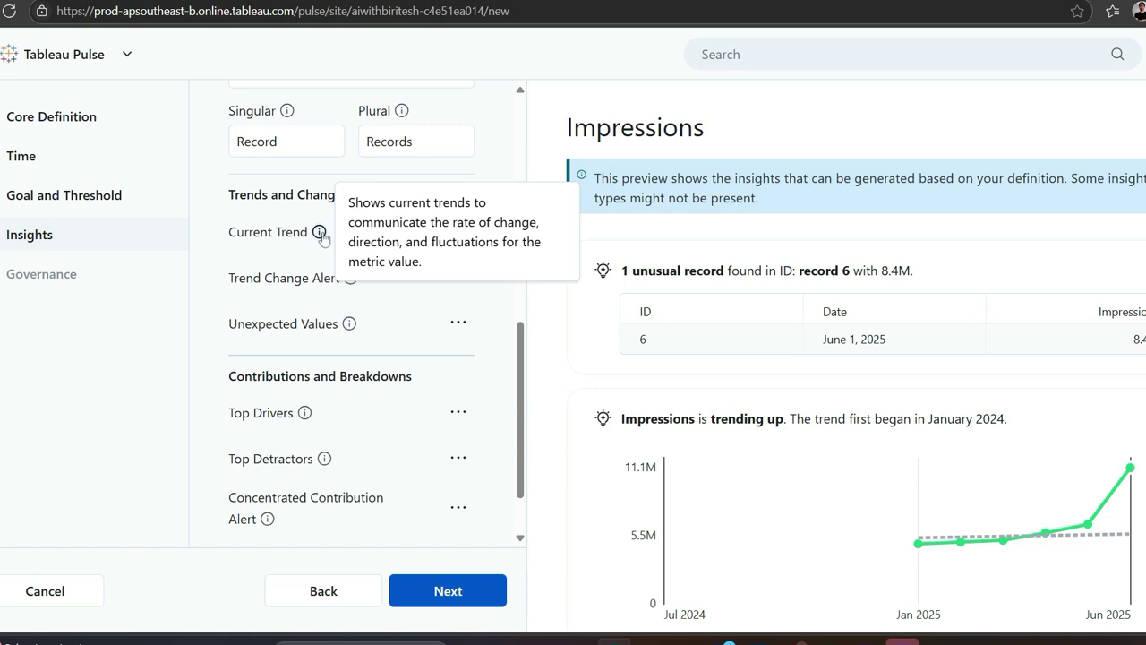
mouse_move(351, 283)
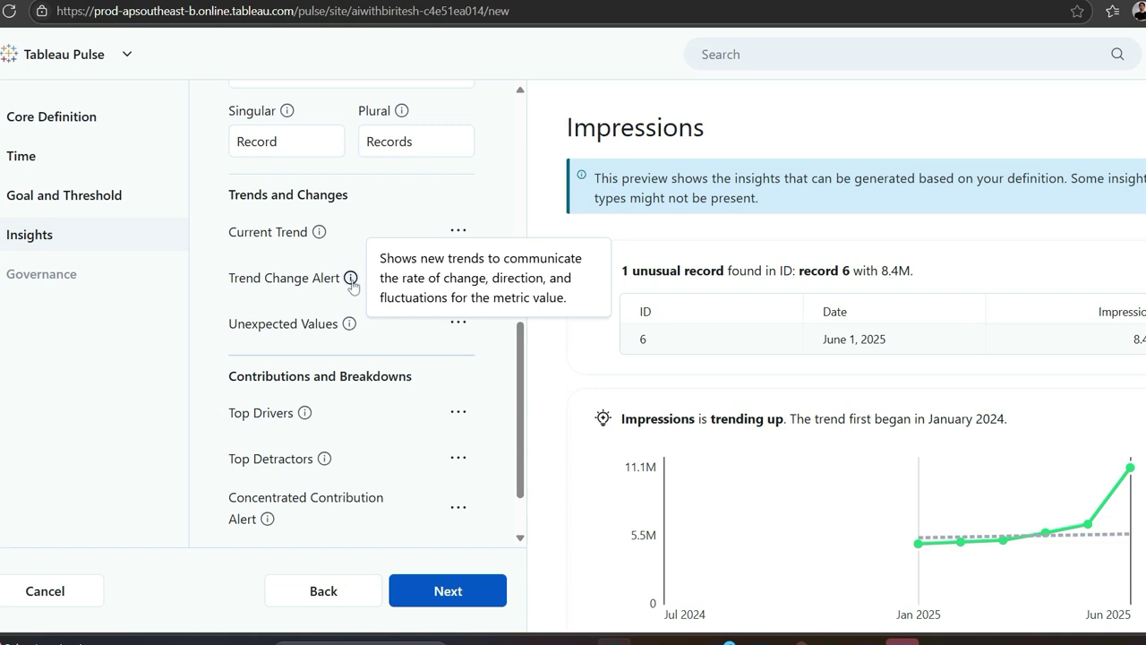
mouse_move(350, 334)
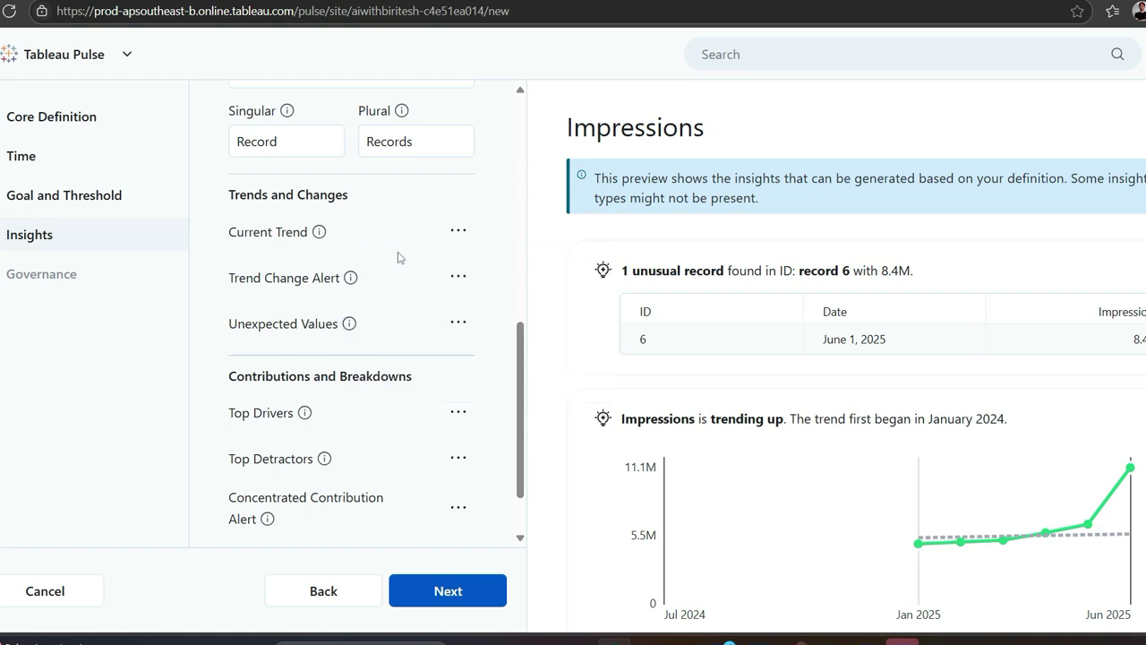
click(457, 235)
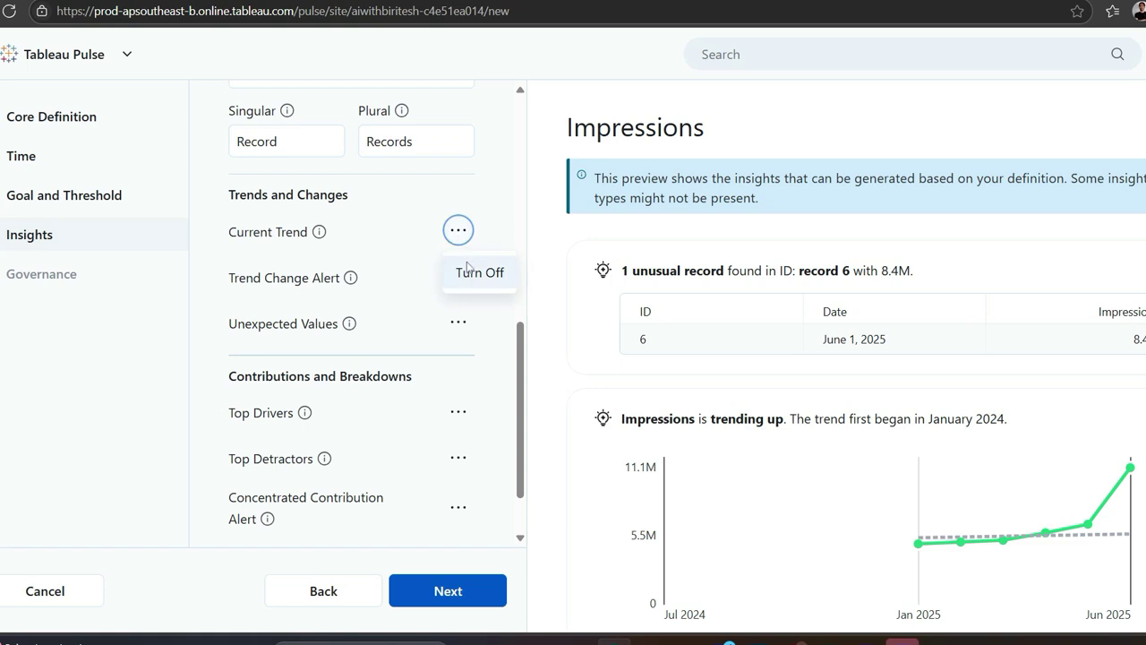
click(500, 341)
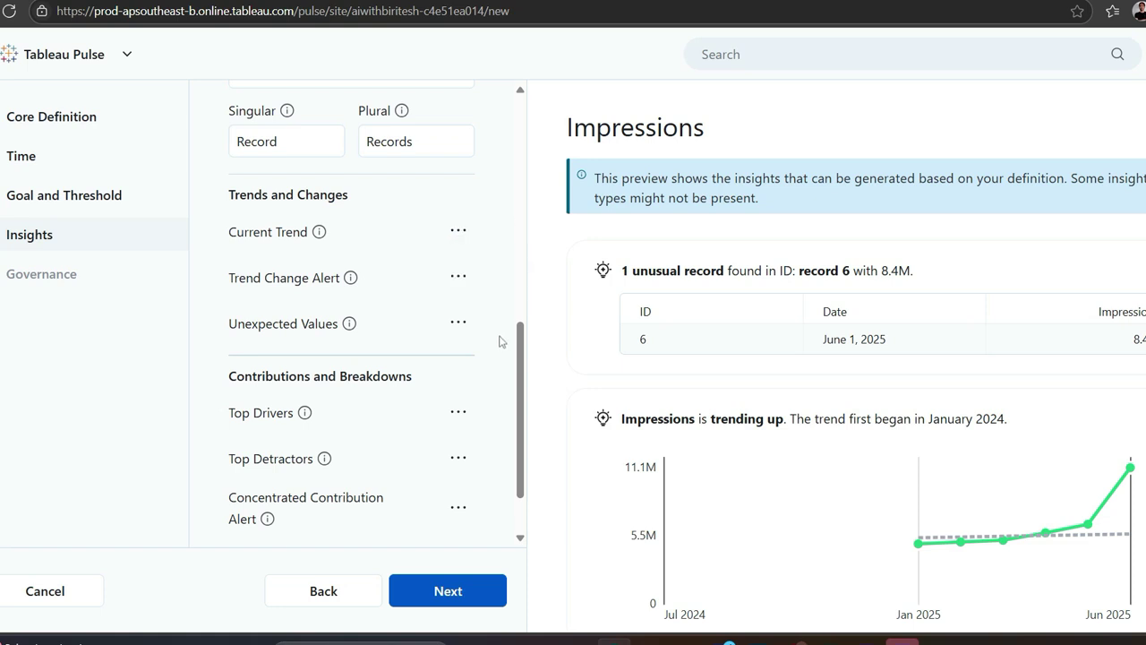
scroll(394, 391, down, 2)
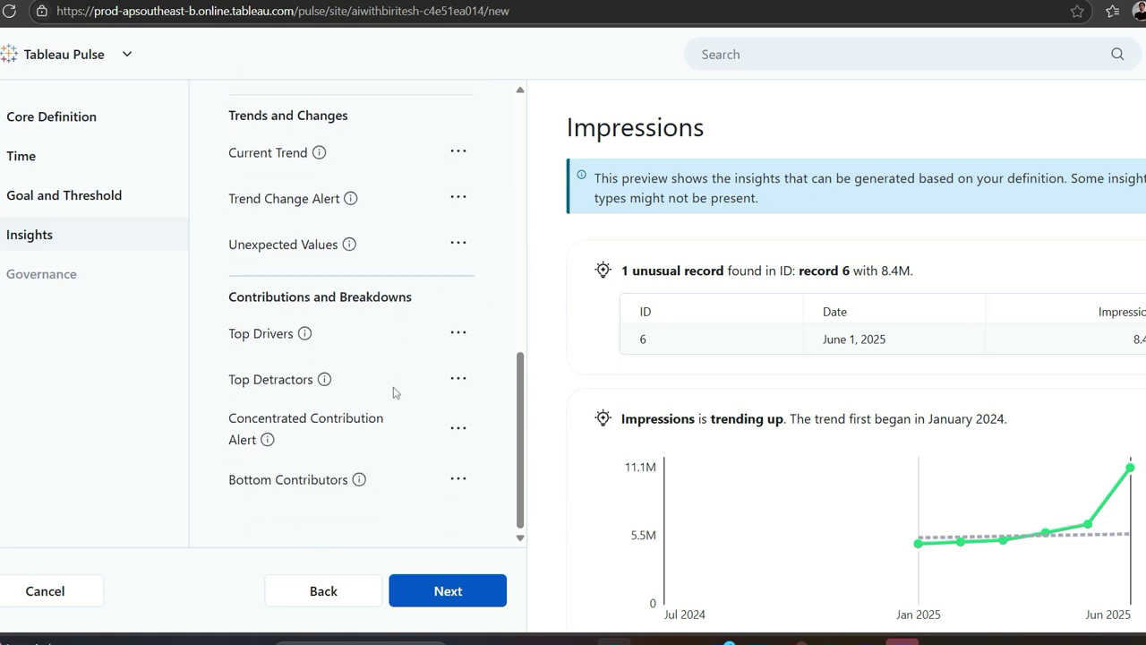
click(458, 332)
click(484, 319)
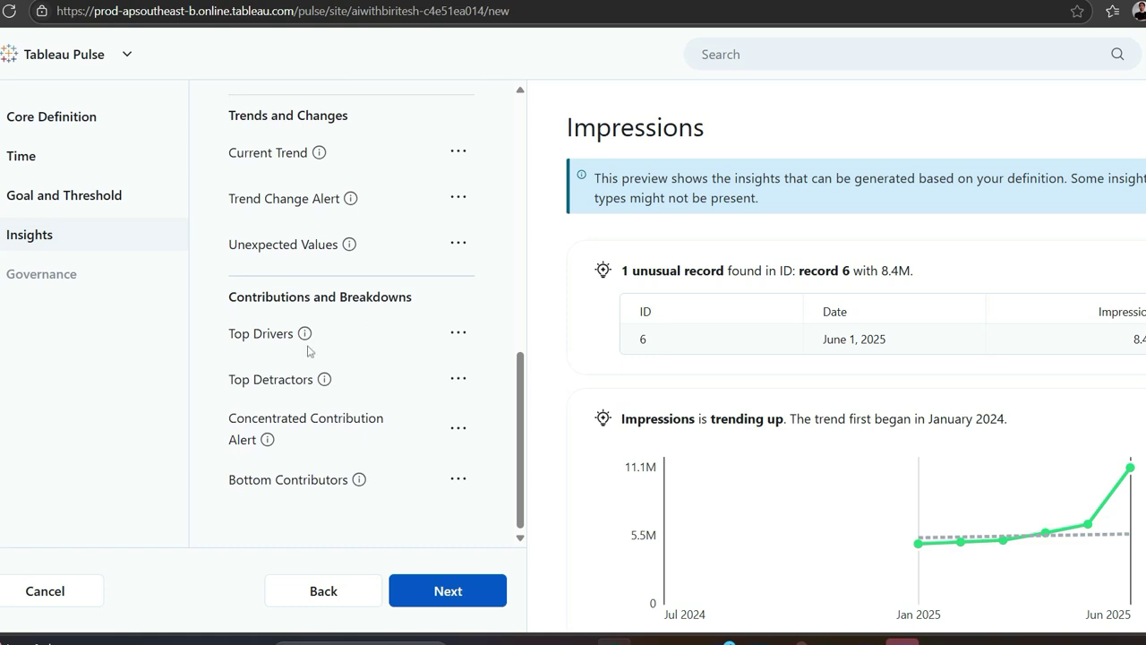
mouse_move(306, 348)
mouse_move(325, 385)
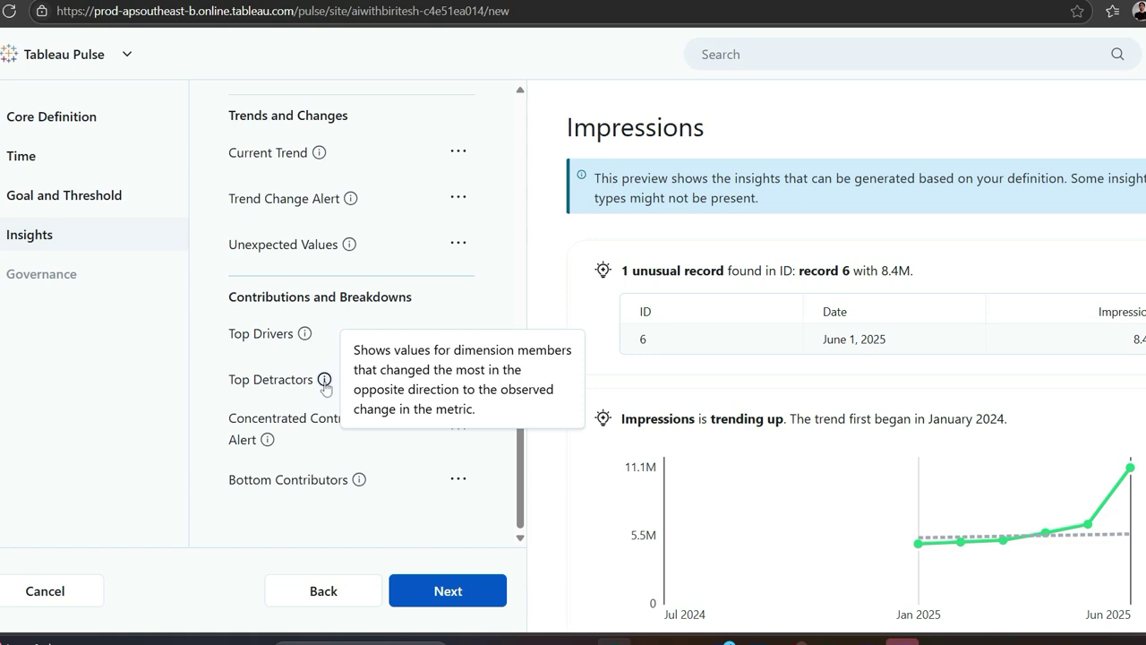
mouse_move(266, 441)
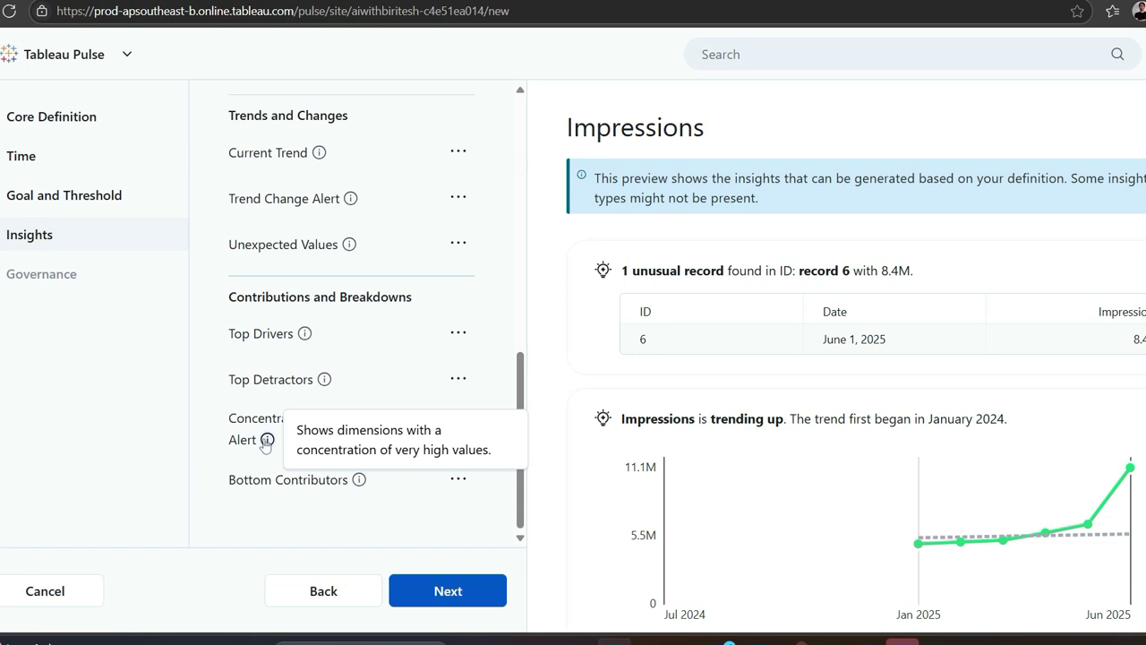
mouse_move(357, 484)
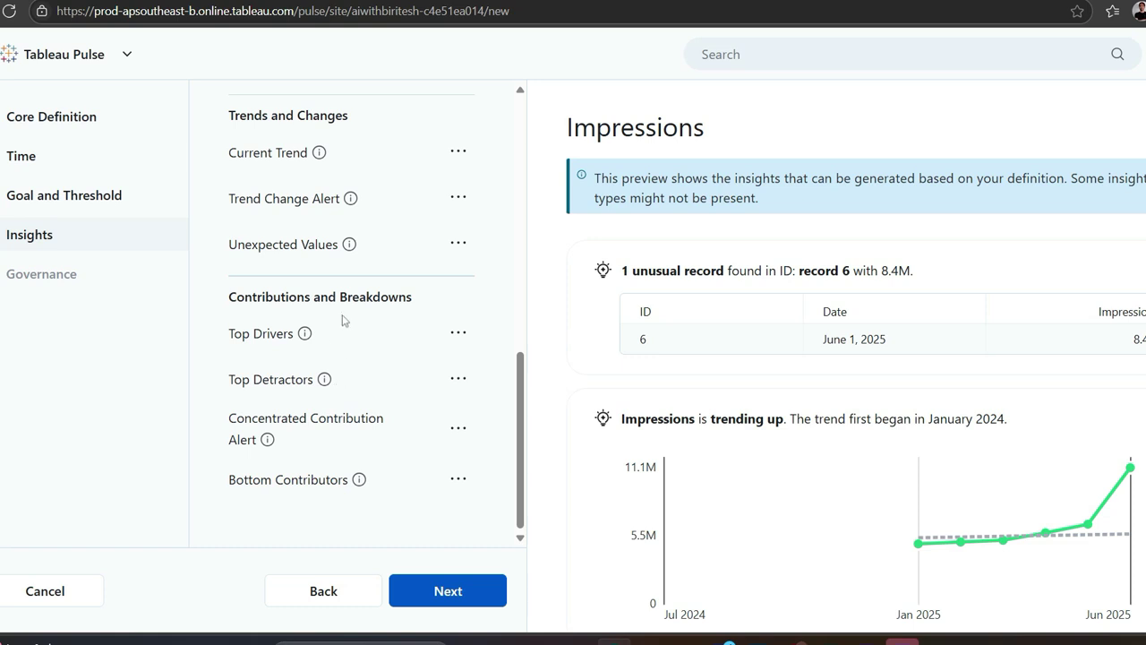
Step: Certify the Impressions definition, restrict its editing to one user, and leave manual goals editable by anyone
click(445, 604)
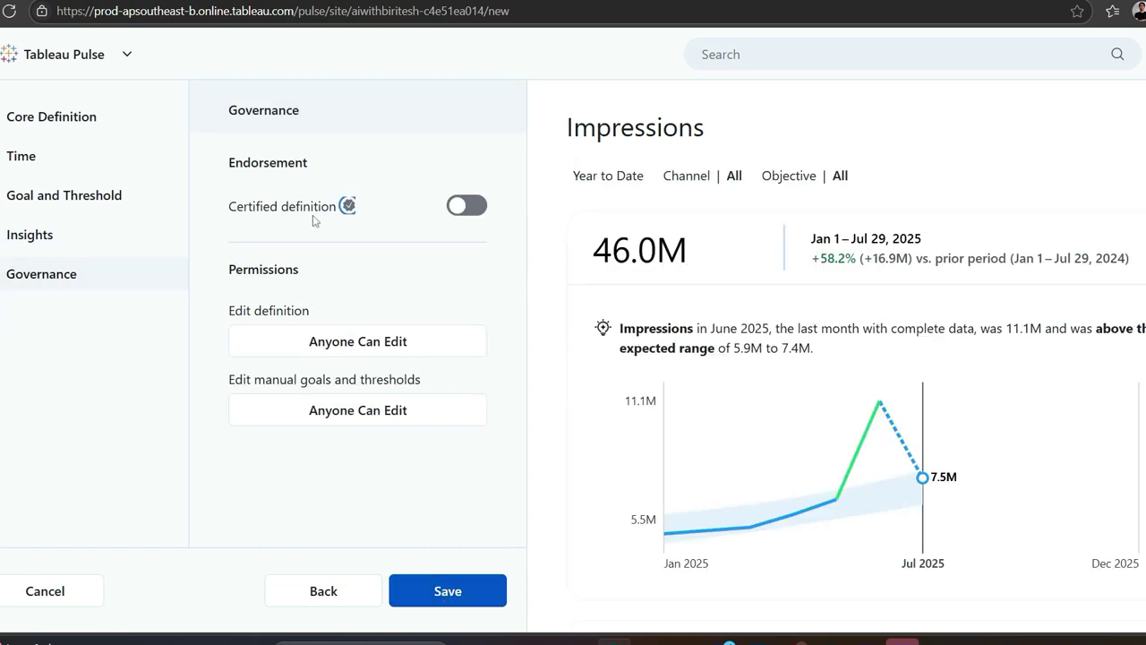
click(469, 206)
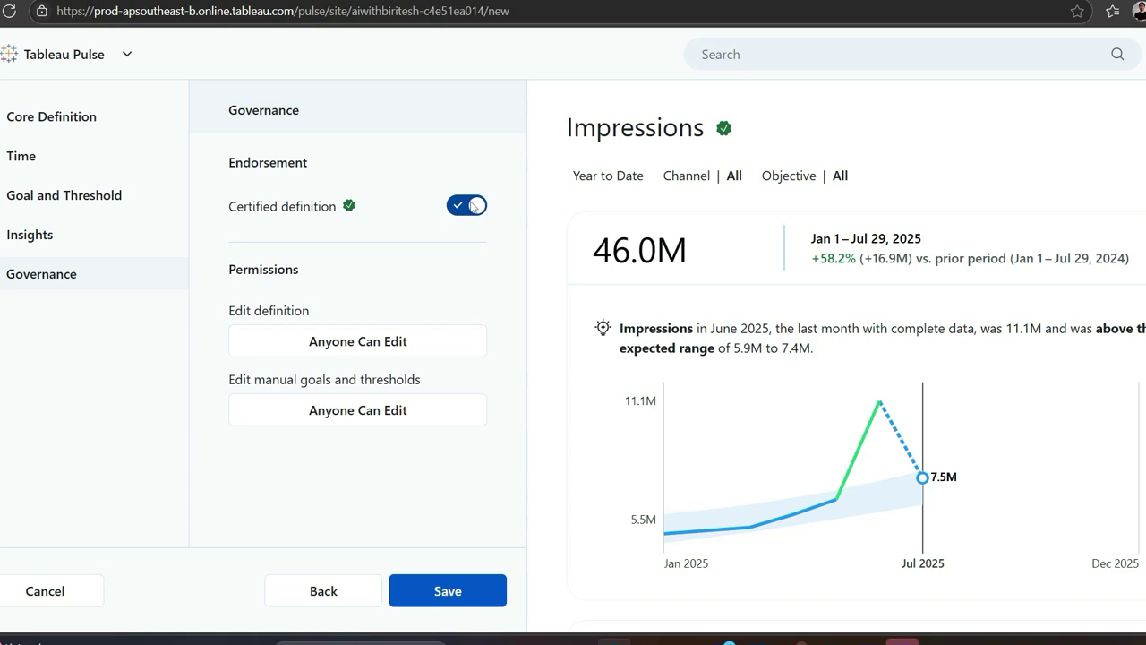
click(395, 346)
click(778, 181)
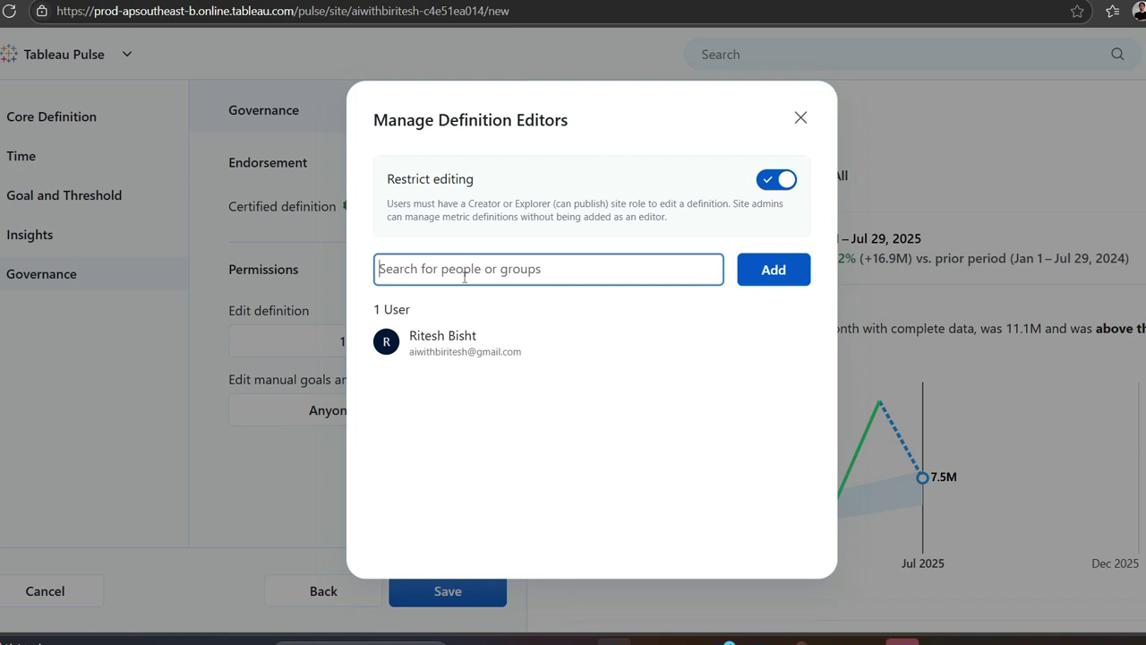
click(805, 126)
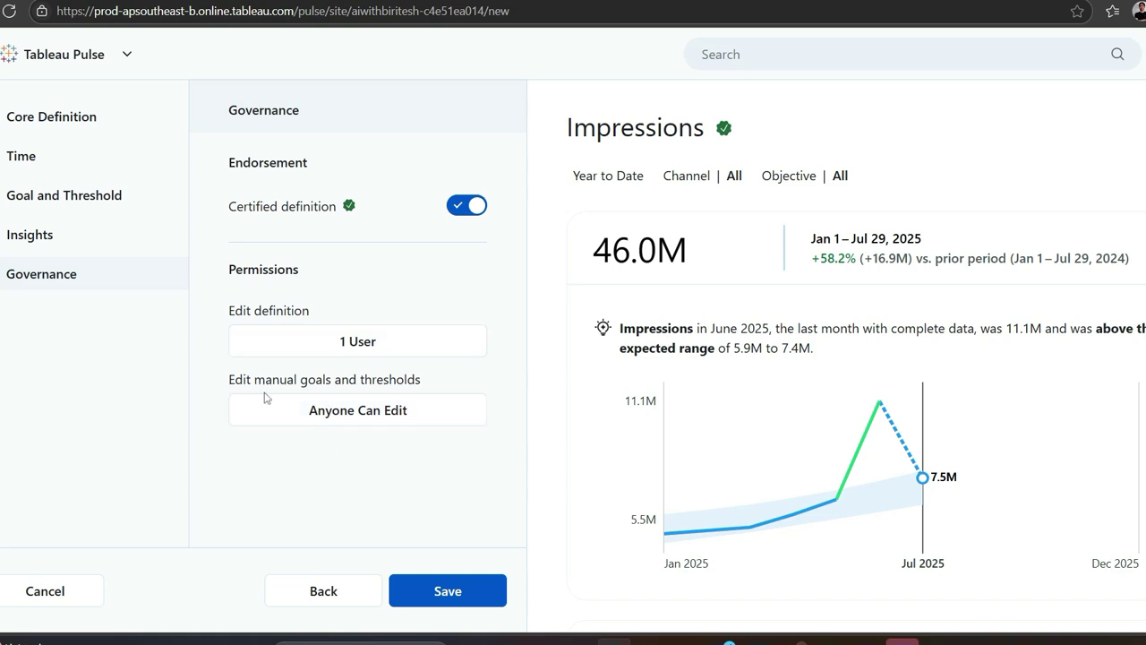
click(397, 410)
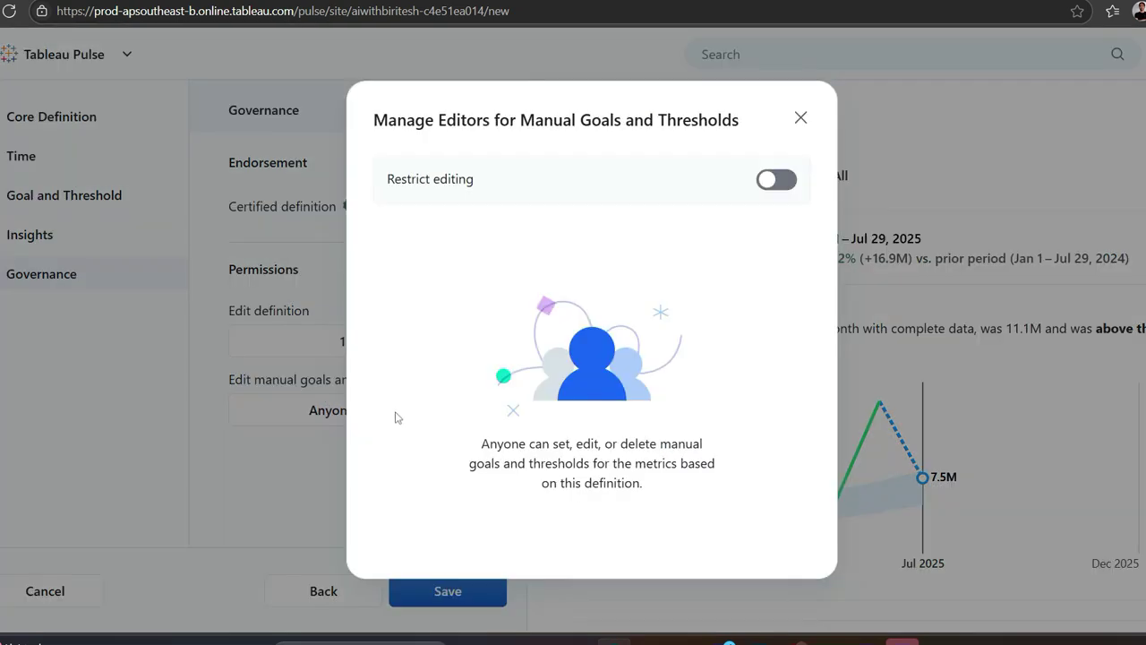
click(799, 122)
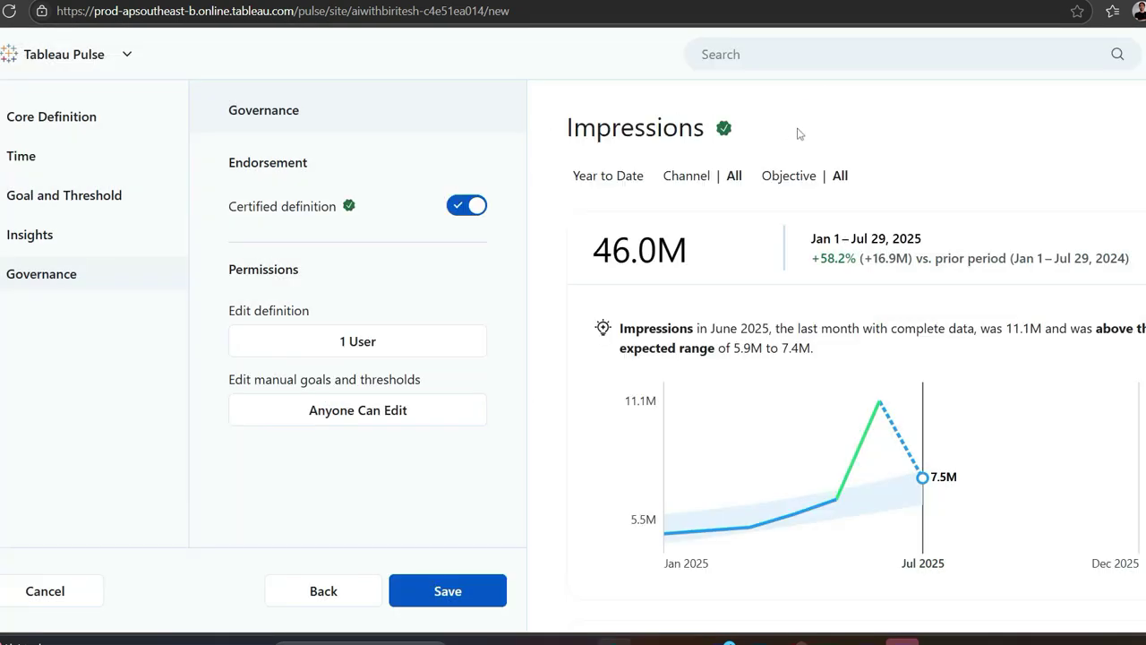
Step: Save the Impressions definition and browse its 46.0M year-to-date metric page
click(448, 592)
scroll(487, 549, down, 3)
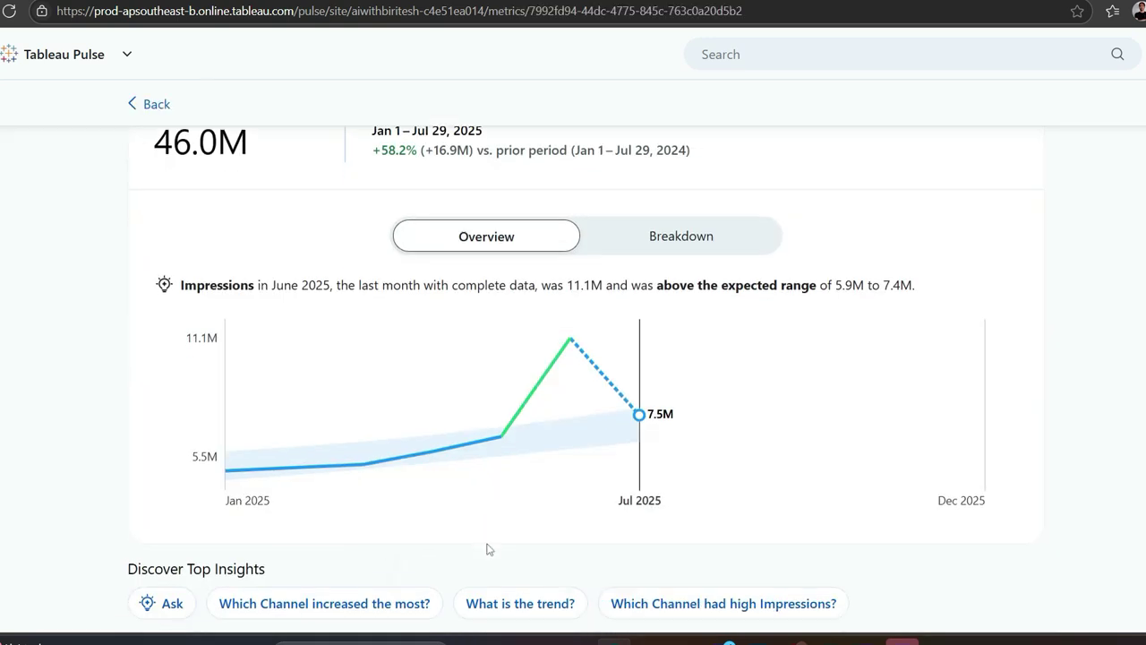
mouse_move(566, 336)
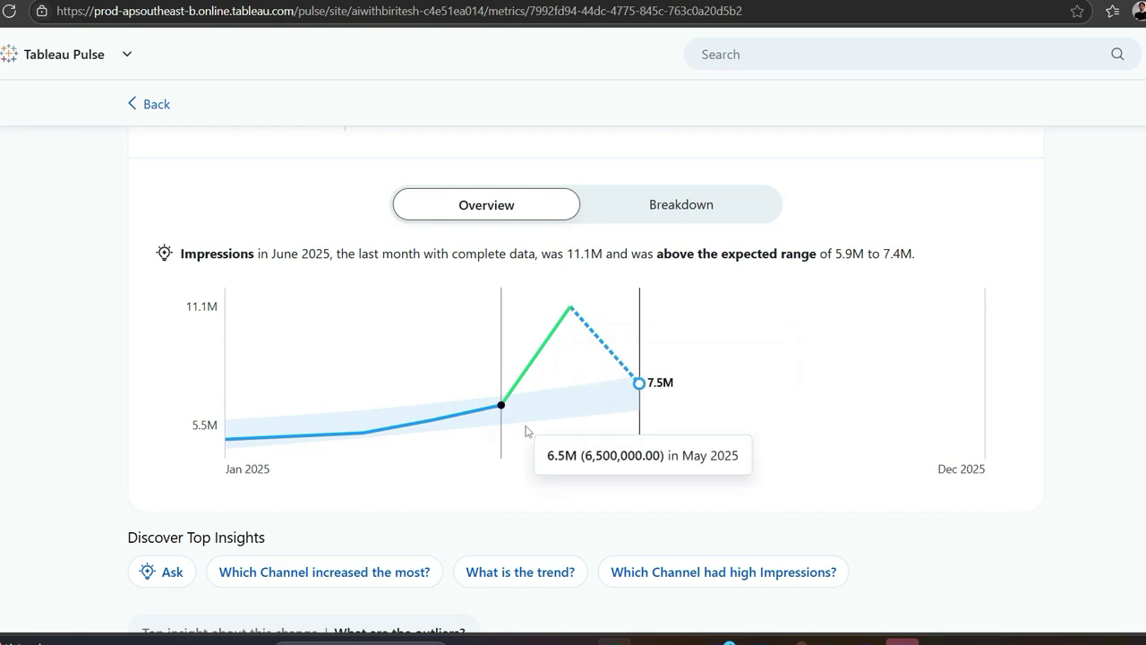
scroll(527, 432, up, 1)
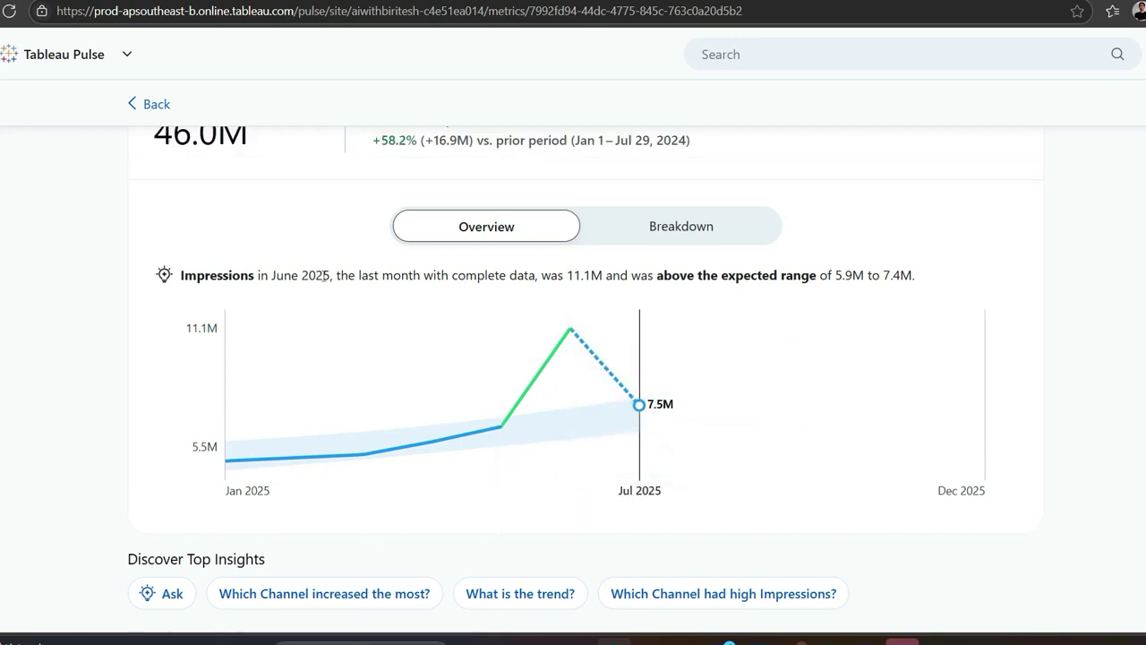
scroll(370, 389, up, 1)
scroll(370, 389, up, 1)
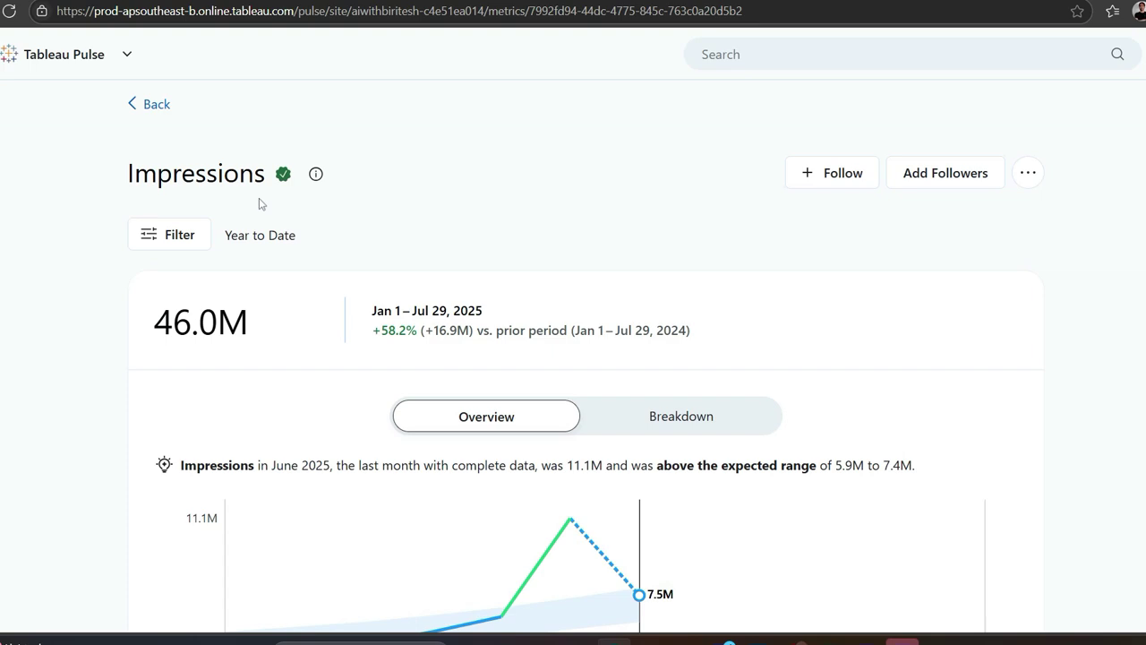
scroll(341, 423, down, 1)
scroll(340, 423, up, 1)
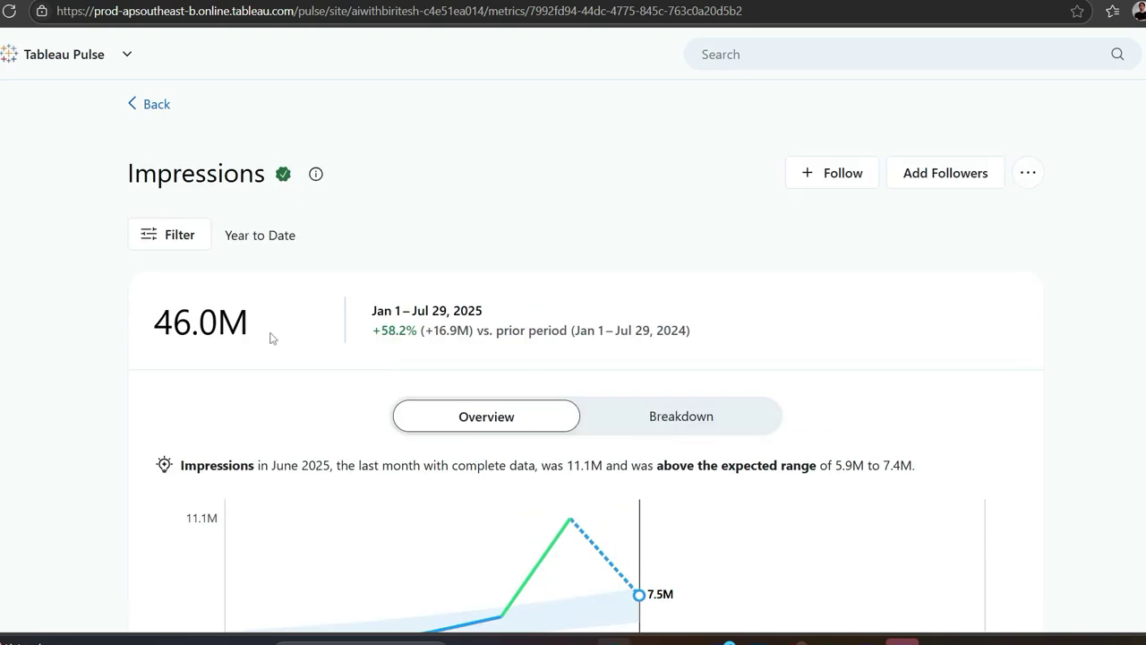
Step: Return to Pulse home, check Media Spend (3.7M year to date), and browse the Marketing Analysis cards
click(154, 105)
scroll(299, 364, down, 5)
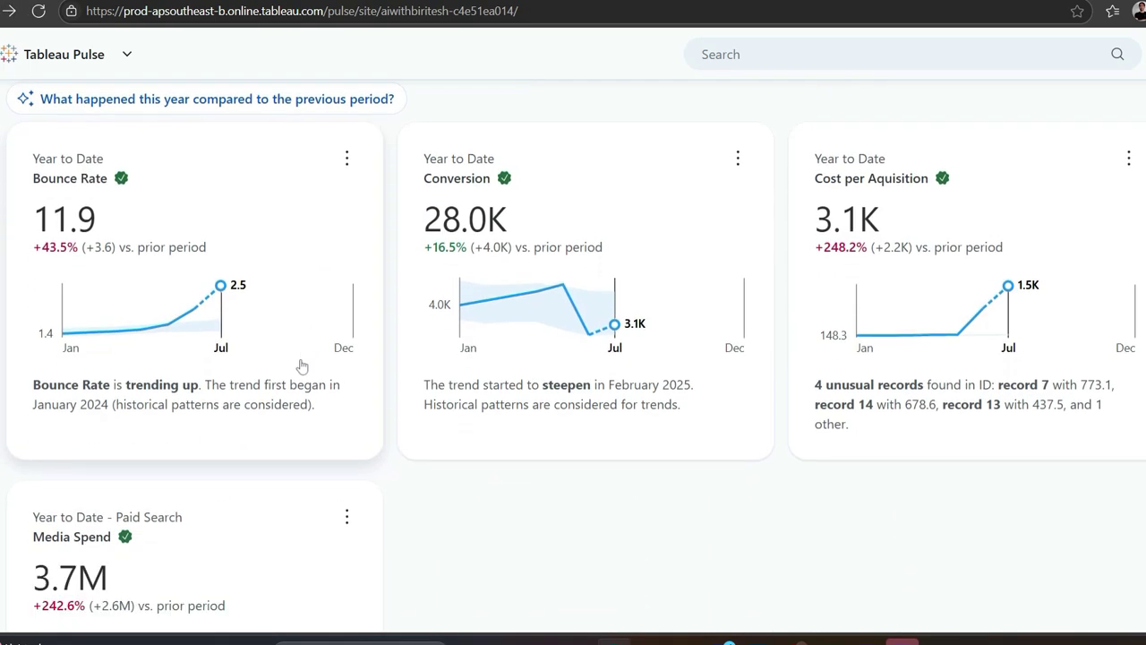
right_click(301, 364)
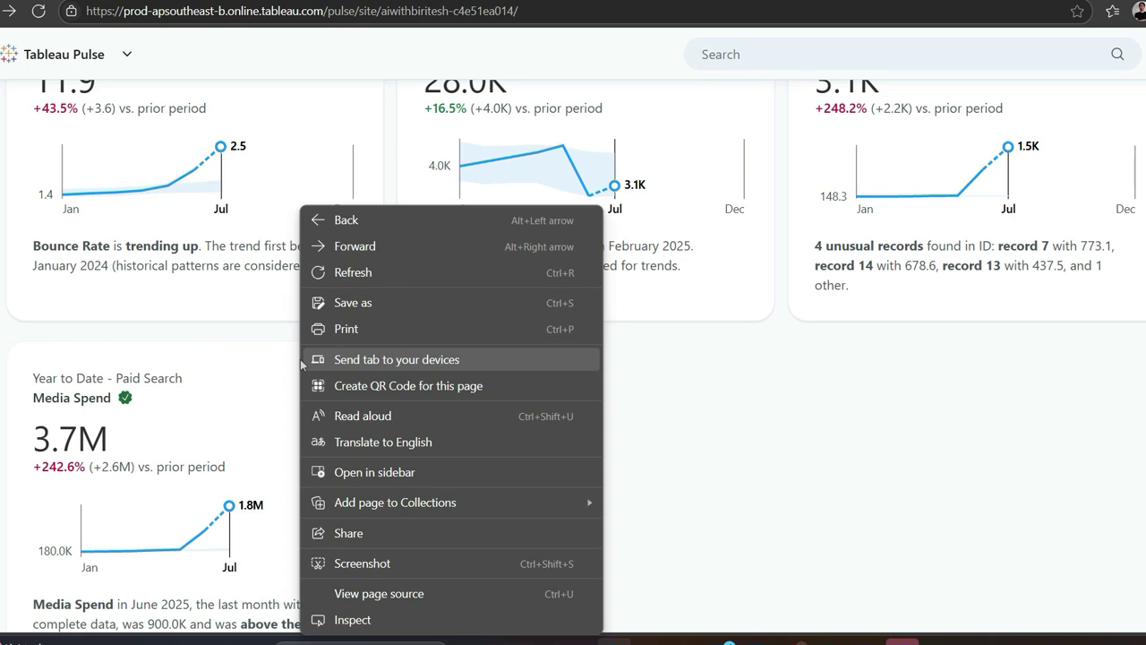
click(223, 398)
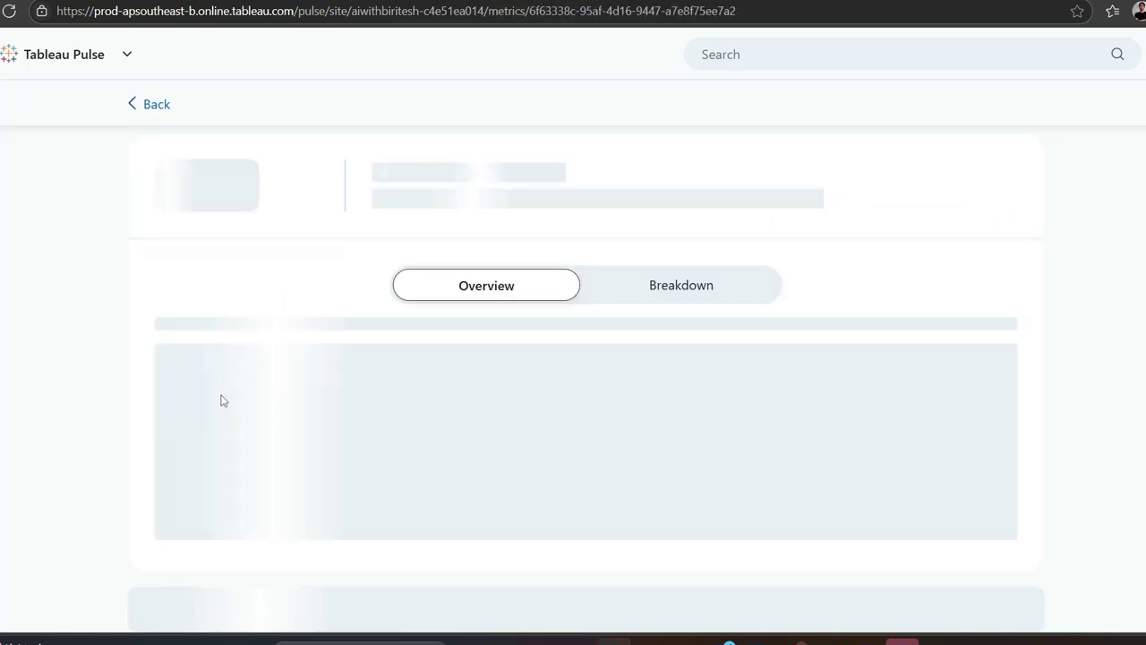
click(156, 105)
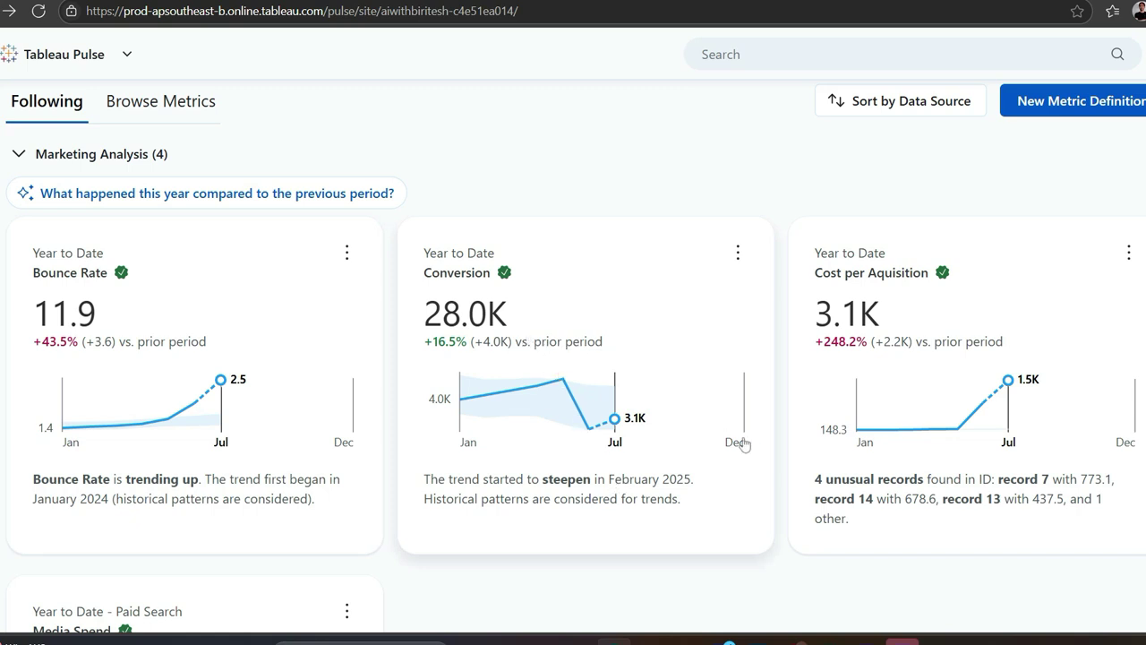
scroll(783, 543, down, 1)
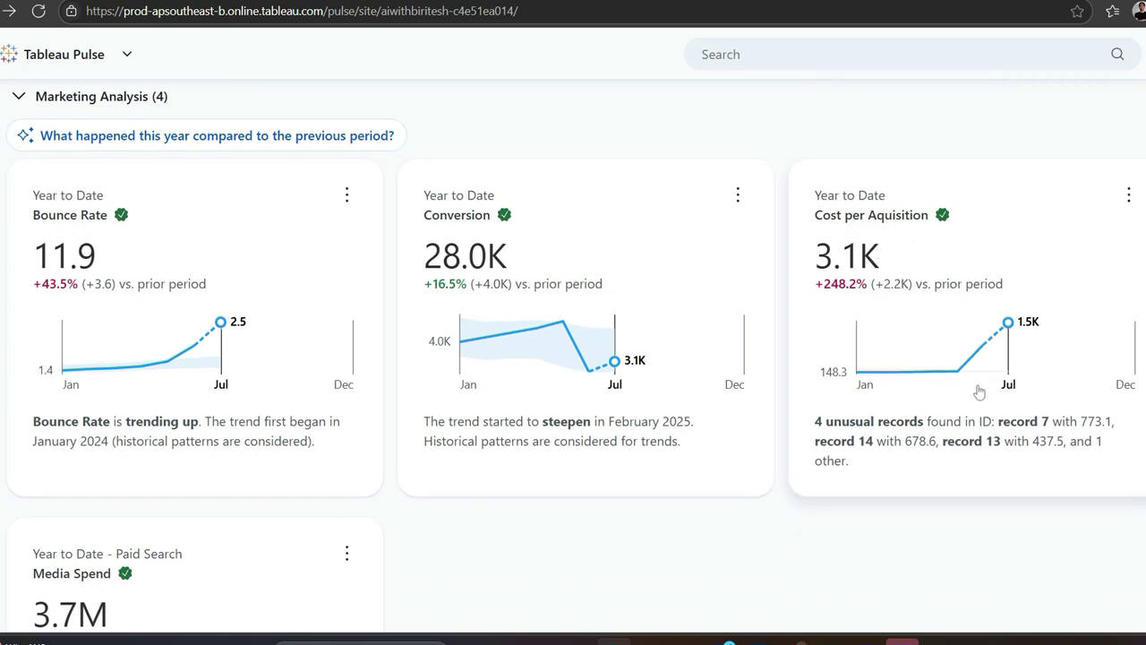
scroll(803, 482, down, 3)
scroll(803, 482, down, 1)
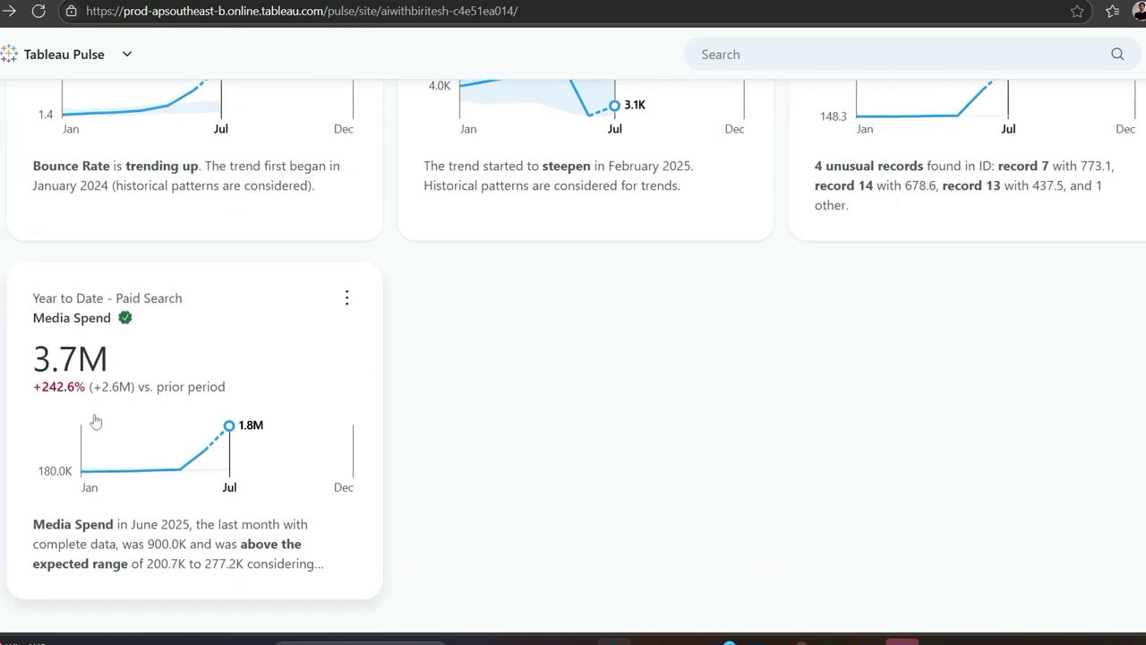
scroll(158, 411, up, 4)
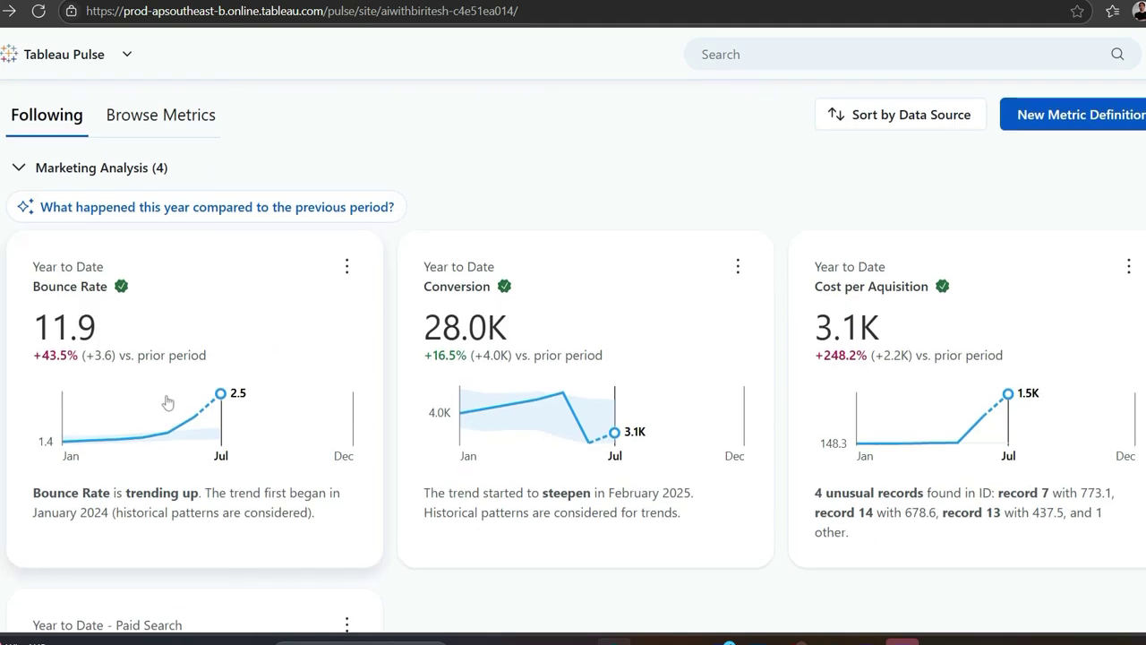
Step: Open Bounce Rate, ask which Channel had high Bounce Rate, and view Paid Search (5.0, up 45.2%)
click(168, 400)
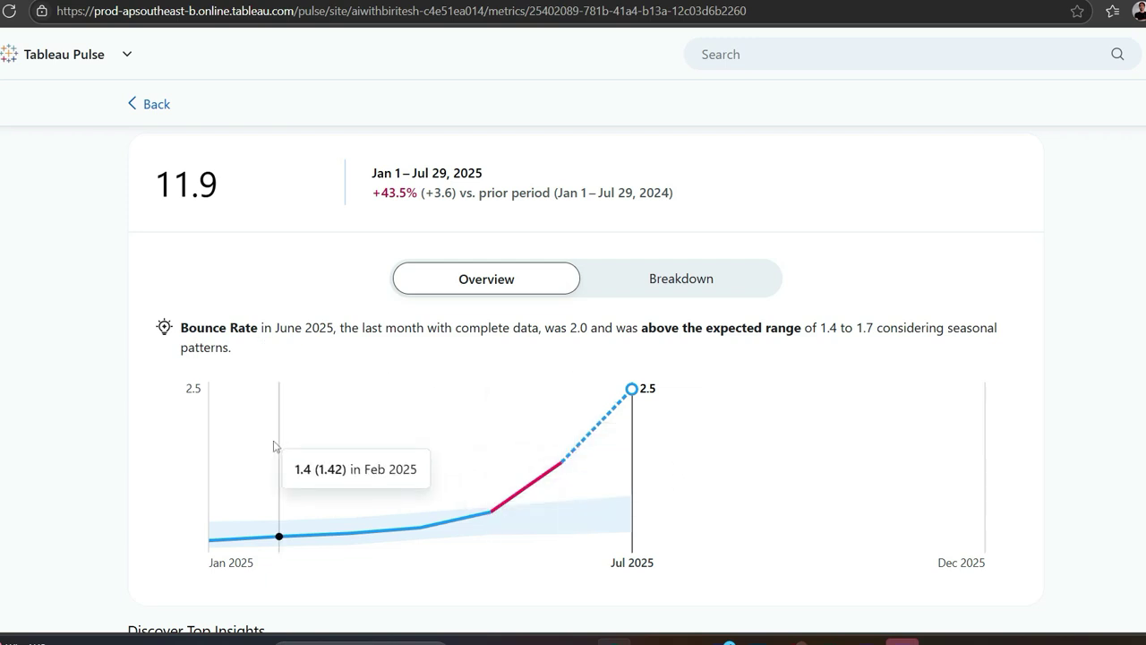
scroll(276, 439, down, 4)
click(164, 296)
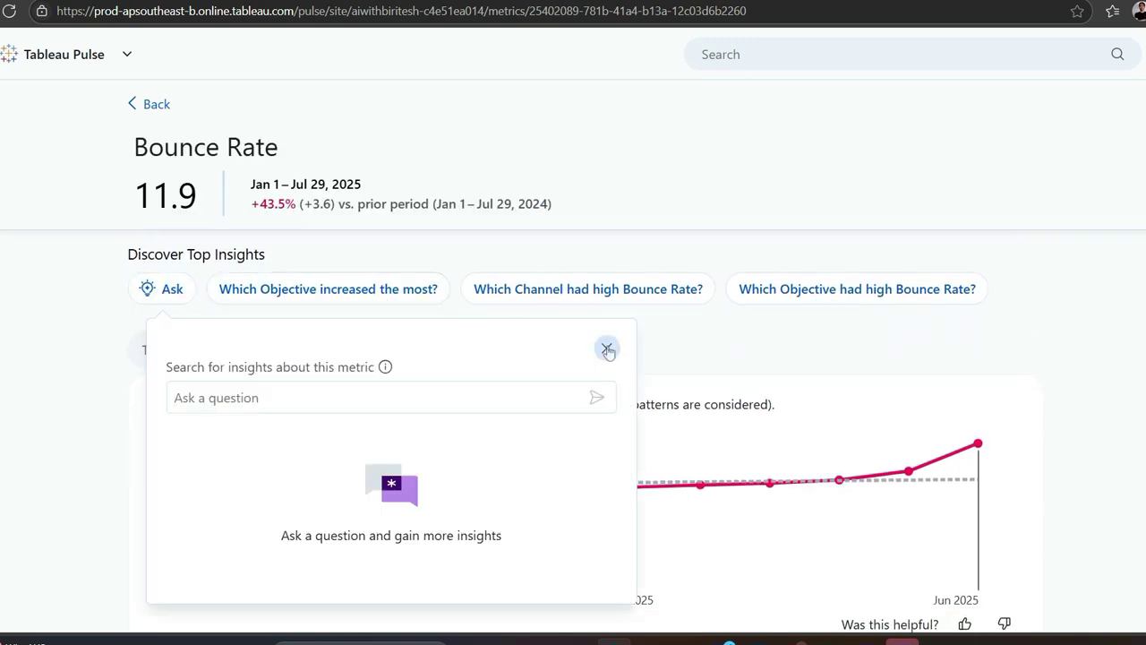
click(606, 349)
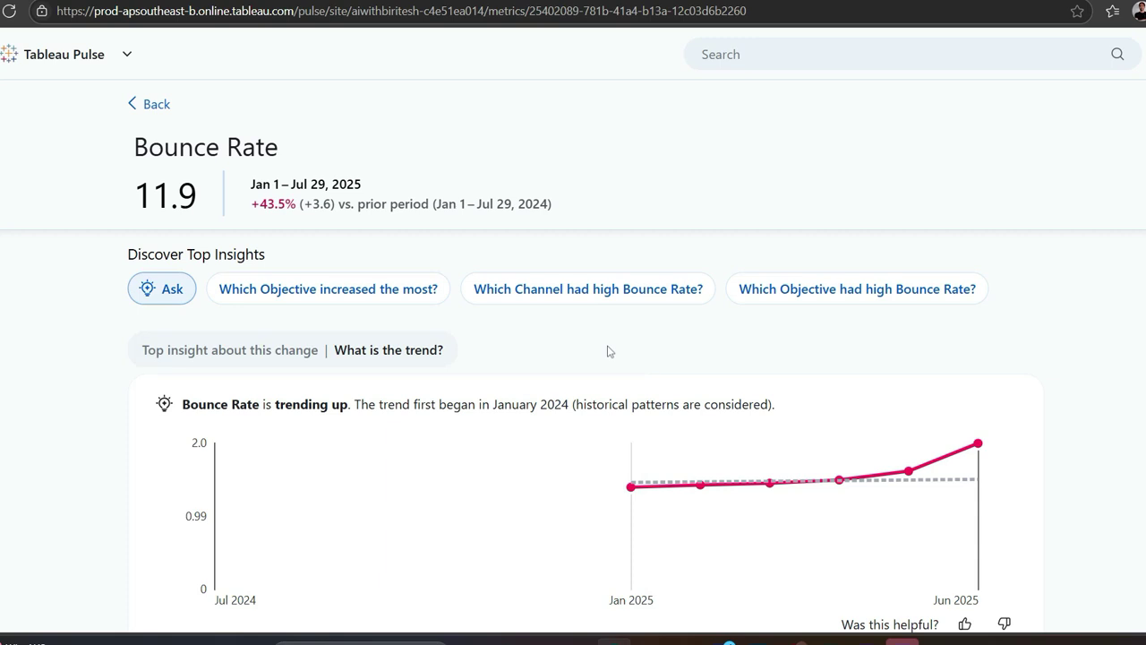
click(592, 289)
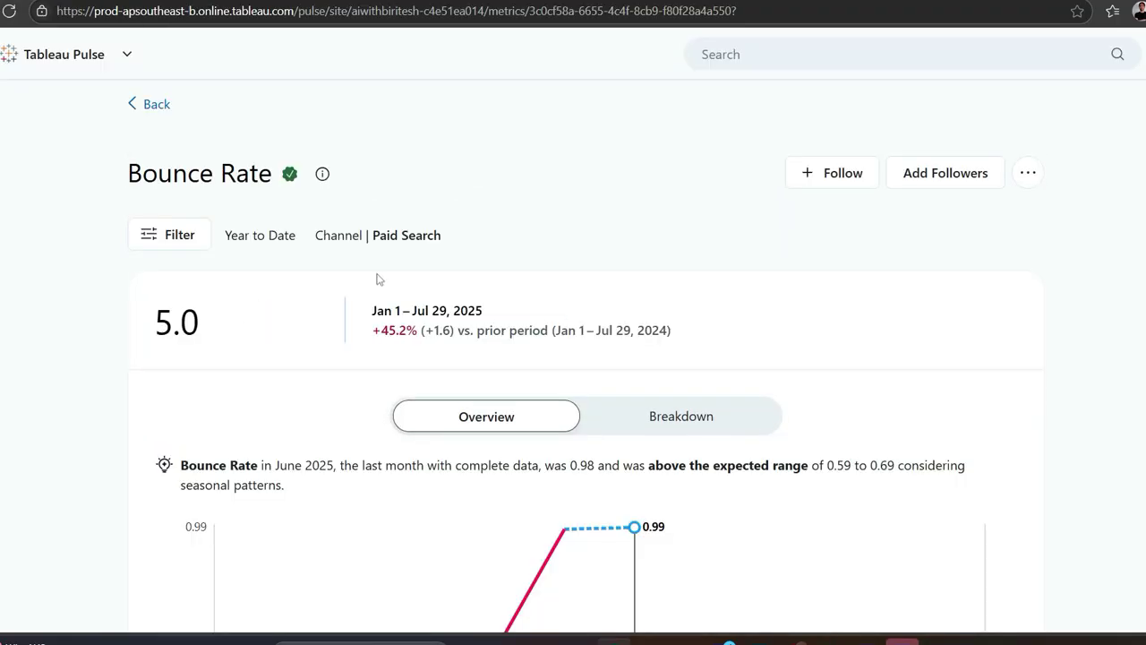
scroll(421, 533, down, 3)
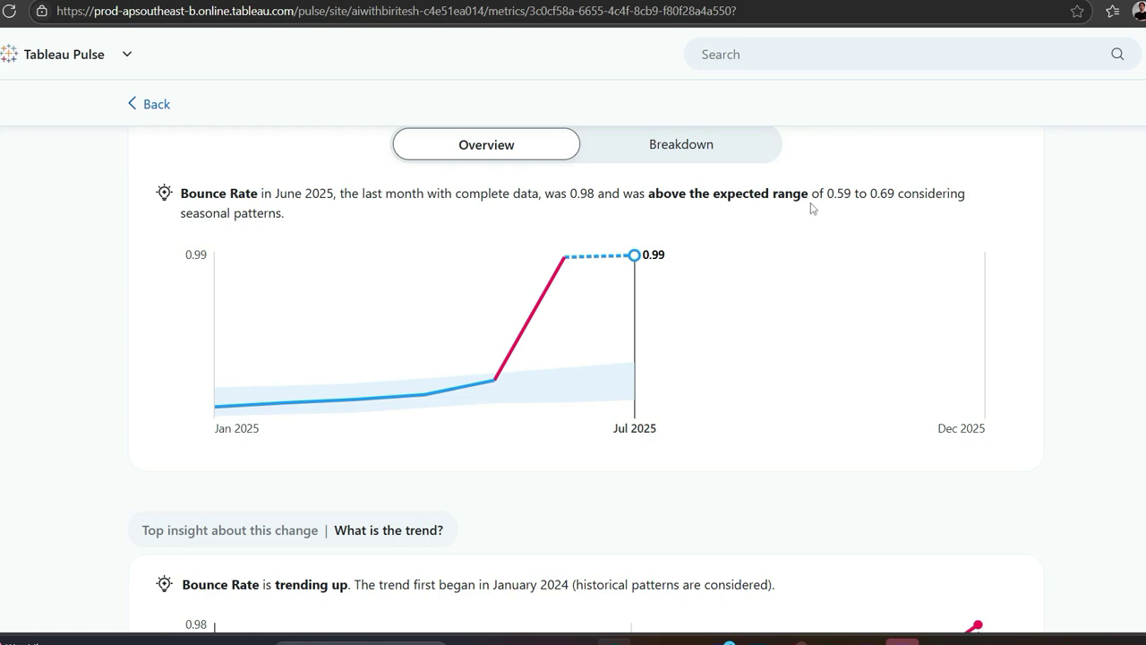
scroll(448, 322, up, 3)
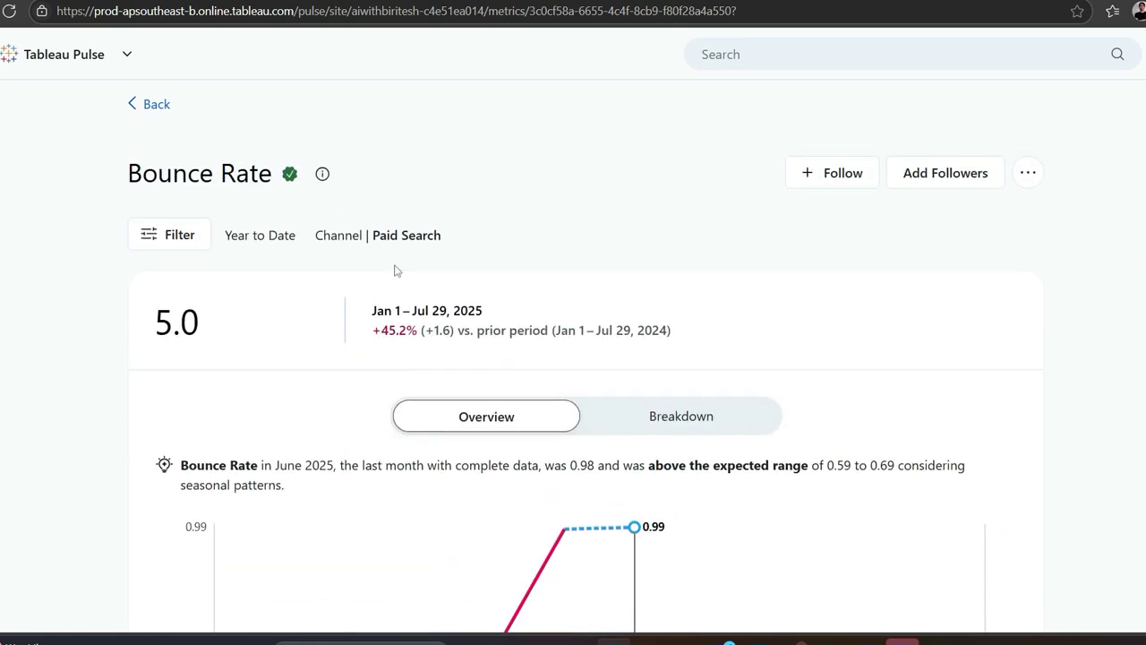
Step: Go back to the Pulse home page and open the Bounce Rate metric
click(157, 105)
scroll(255, 429, down, 3)
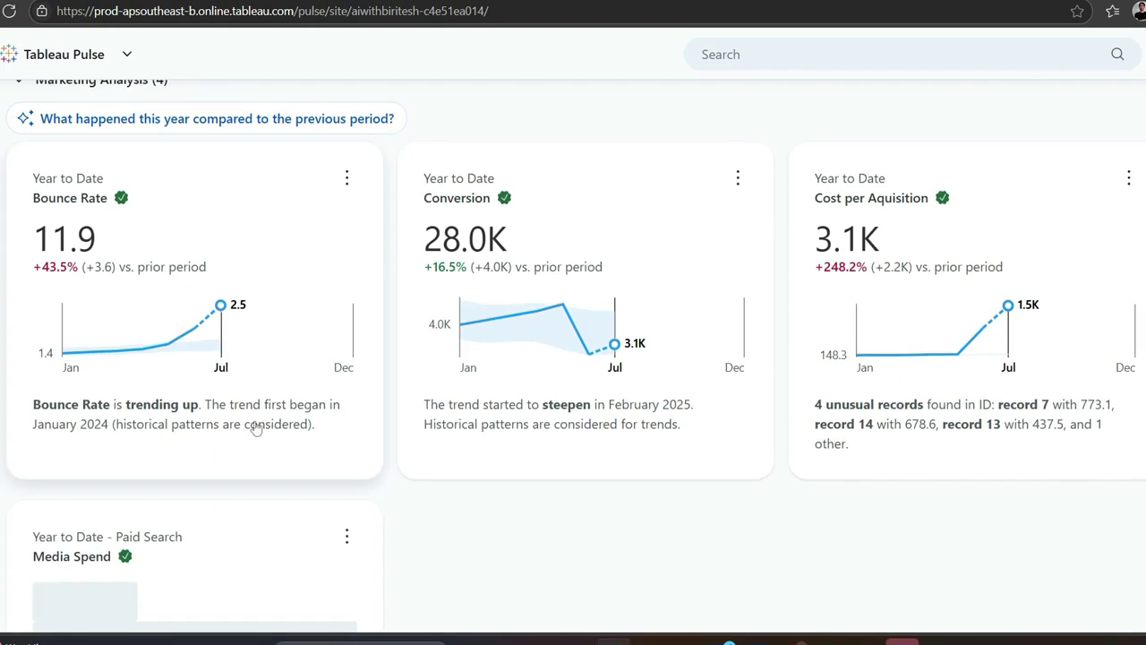
scroll(255, 428, down, 1)
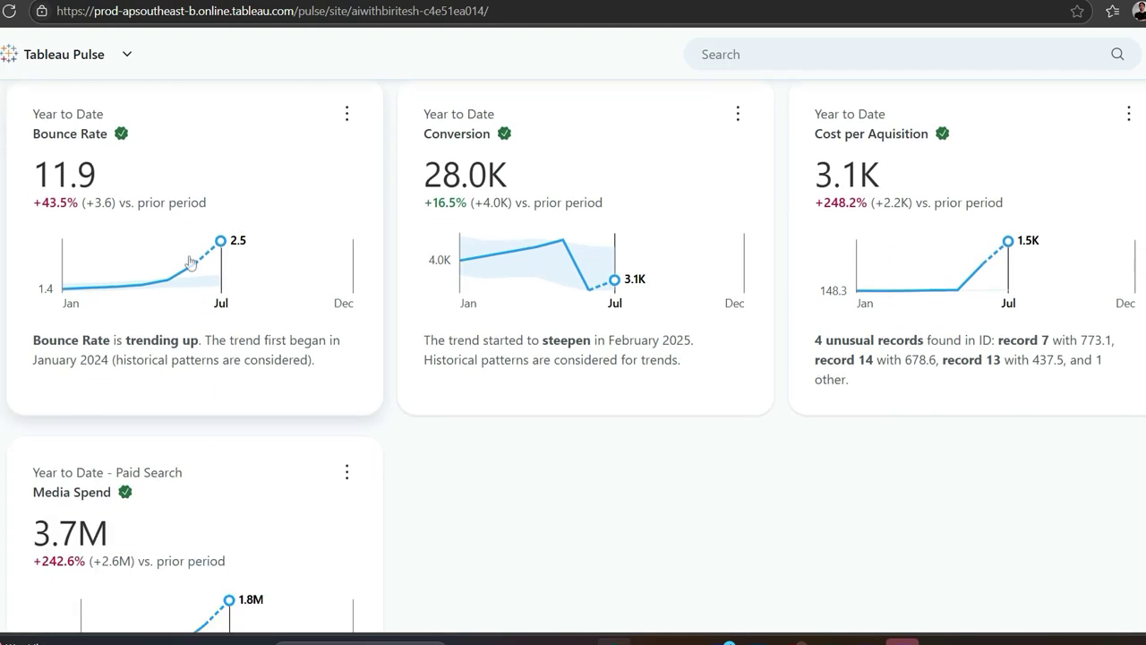
click(253, 225)
Step: Ask which channel had high Bounce Rate and drill into Social Media (4.0, up 43.5%)
scroll(313, 386, down, 3)
scroll(313, 388, down, 3)
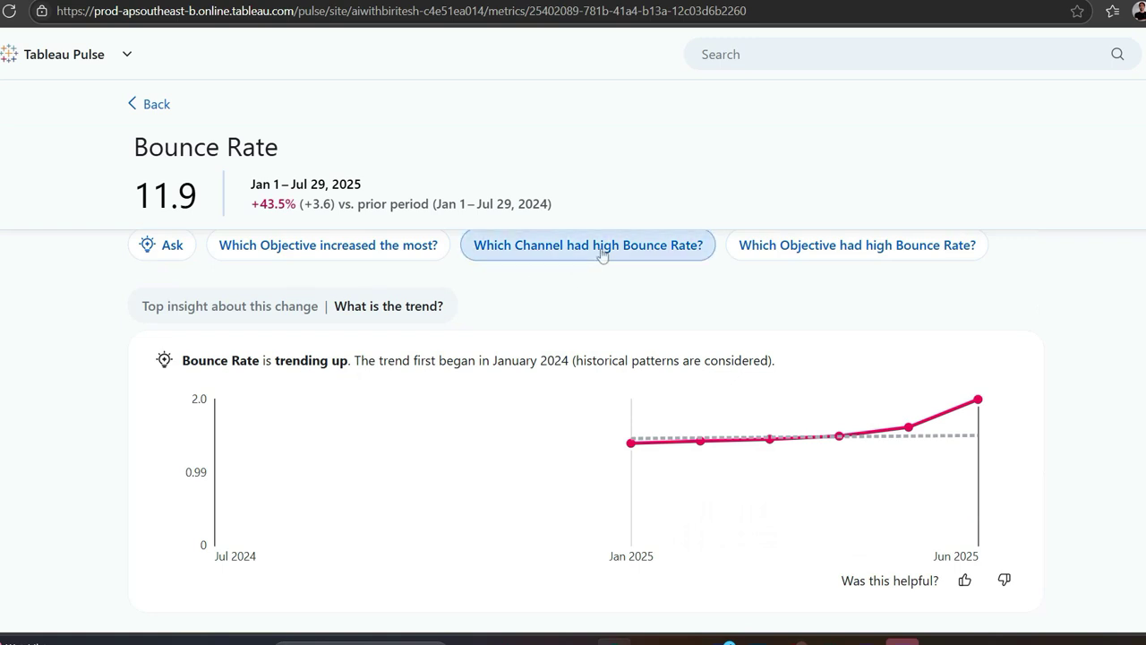
click(555, 250)
click(418, 421)
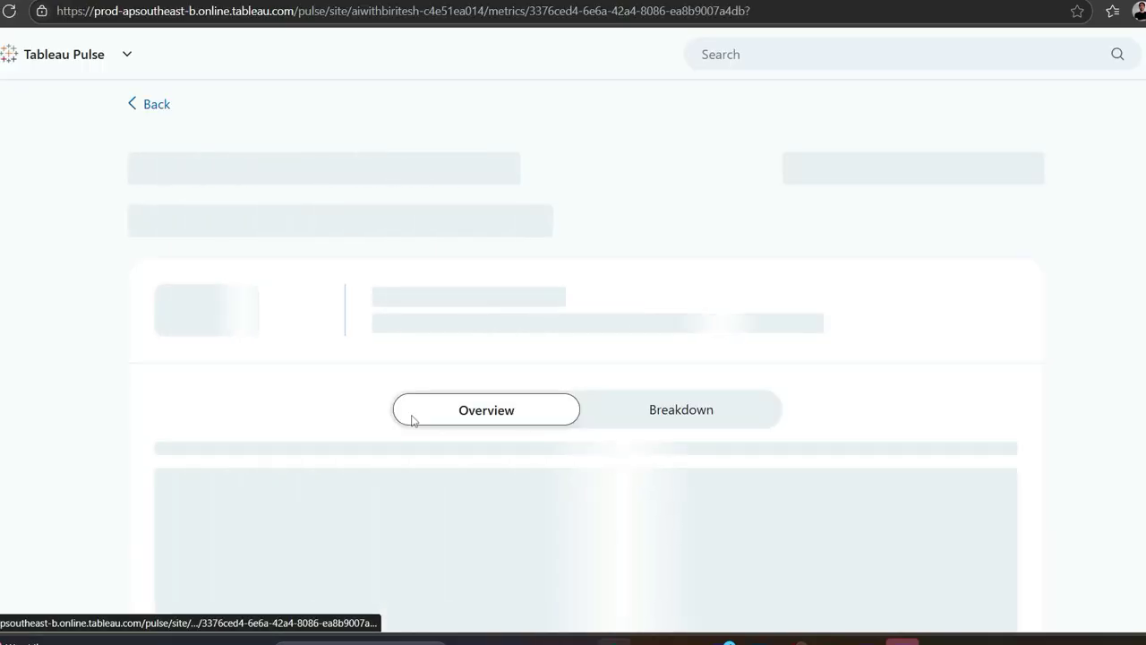
scroll(196, 440, down, 3)
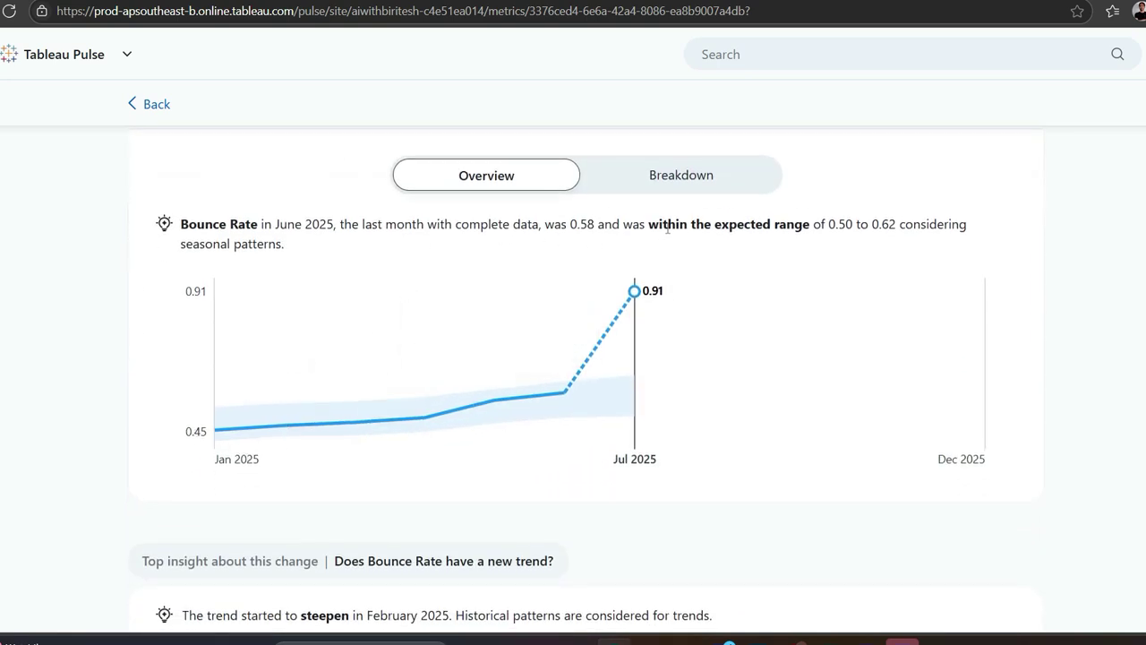
mouse_move(625, 406)
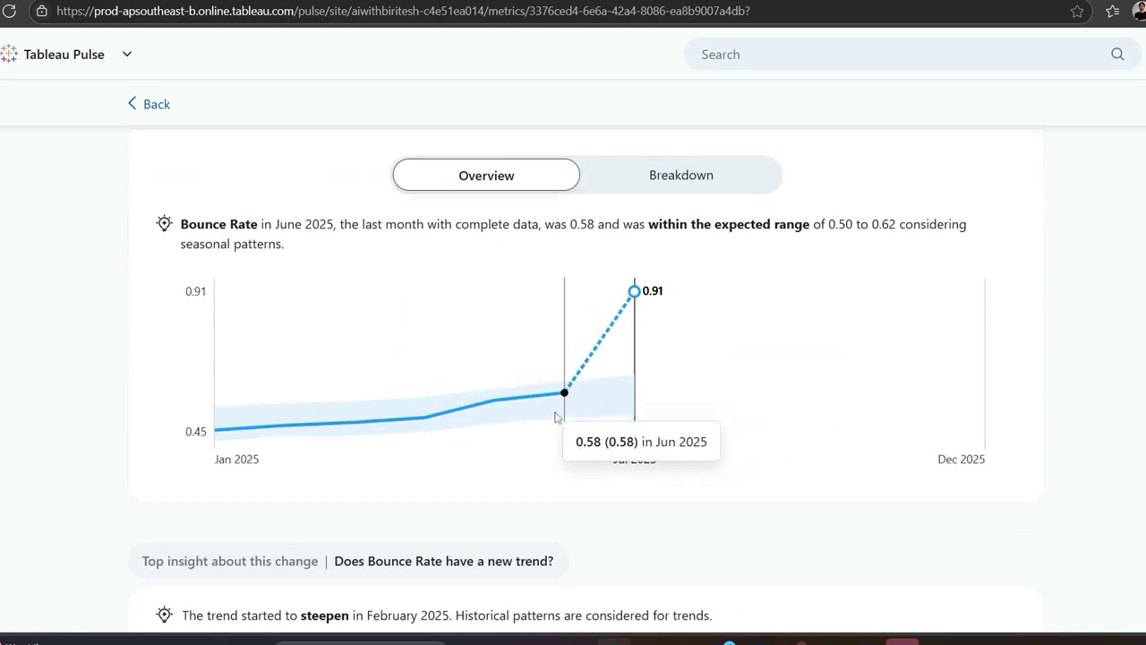
scroll(629, 421, up, 3)
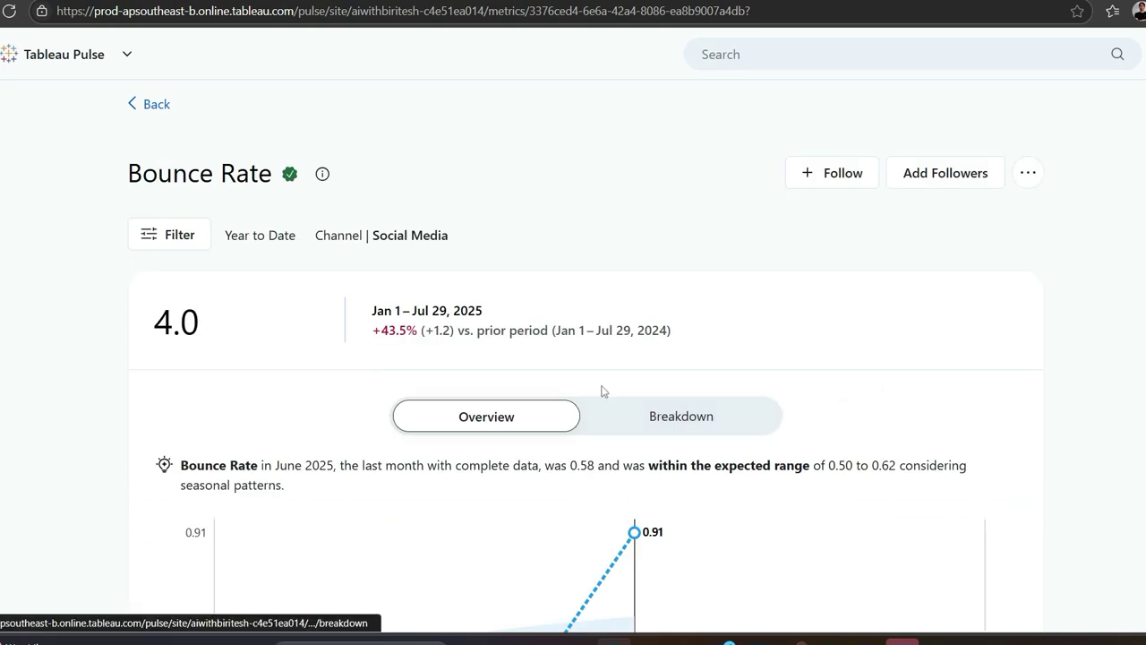
Step: Return to the followed metrics and open the Paid Search Media Spend metric
click(156, 106)
scroll(250, 303, down, 5)
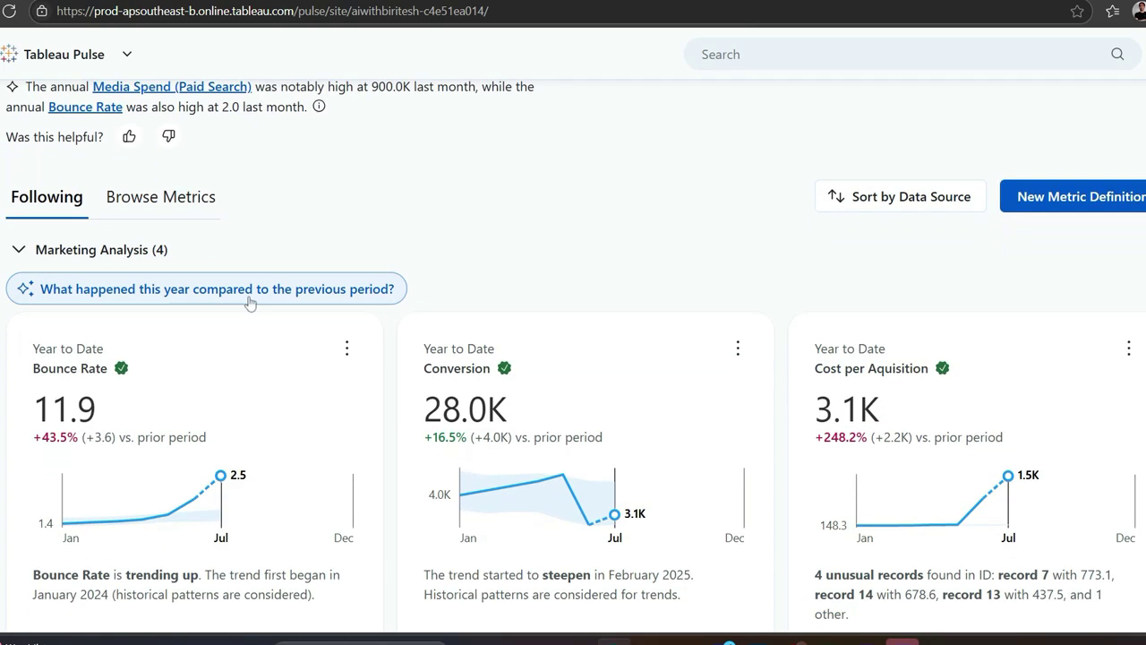
scroll(340, 462, down, 2)
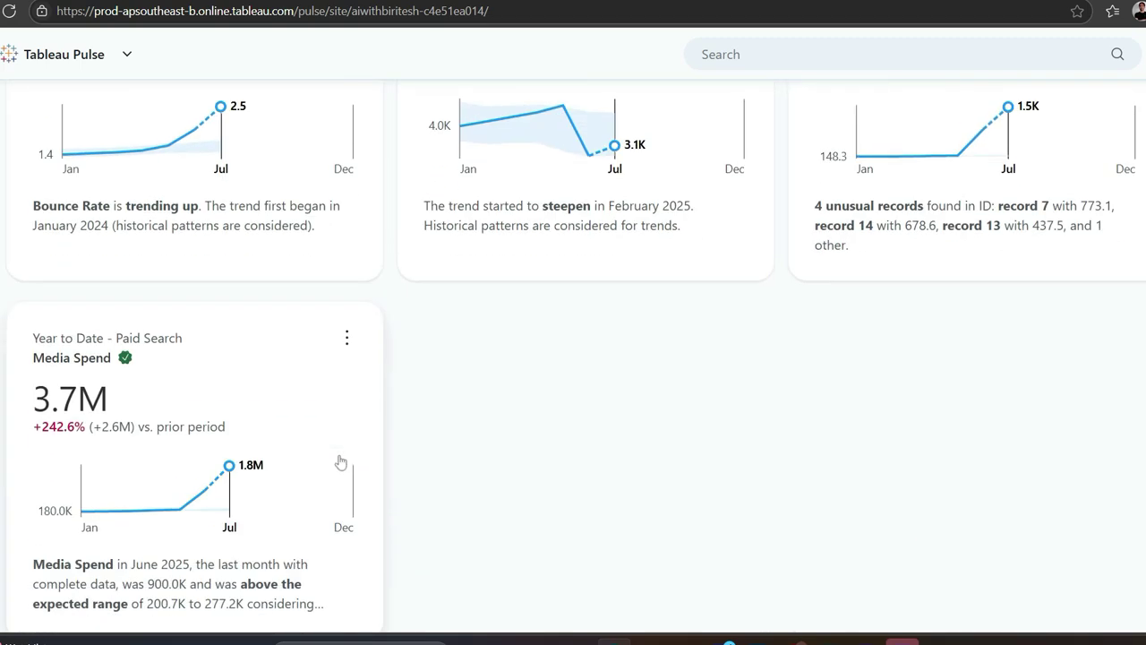
scroll(224, 422, down, 1)
click(215, 417)
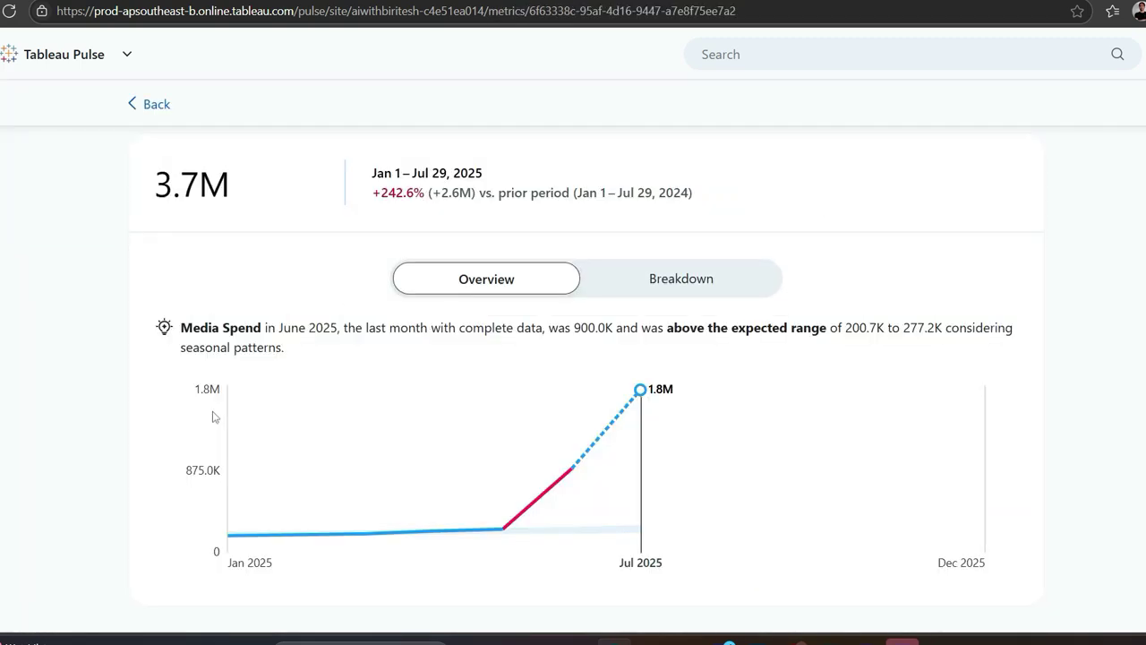
Step: Review the Media Spend breakdown, then the overview chart and its trend
click(620, 278)
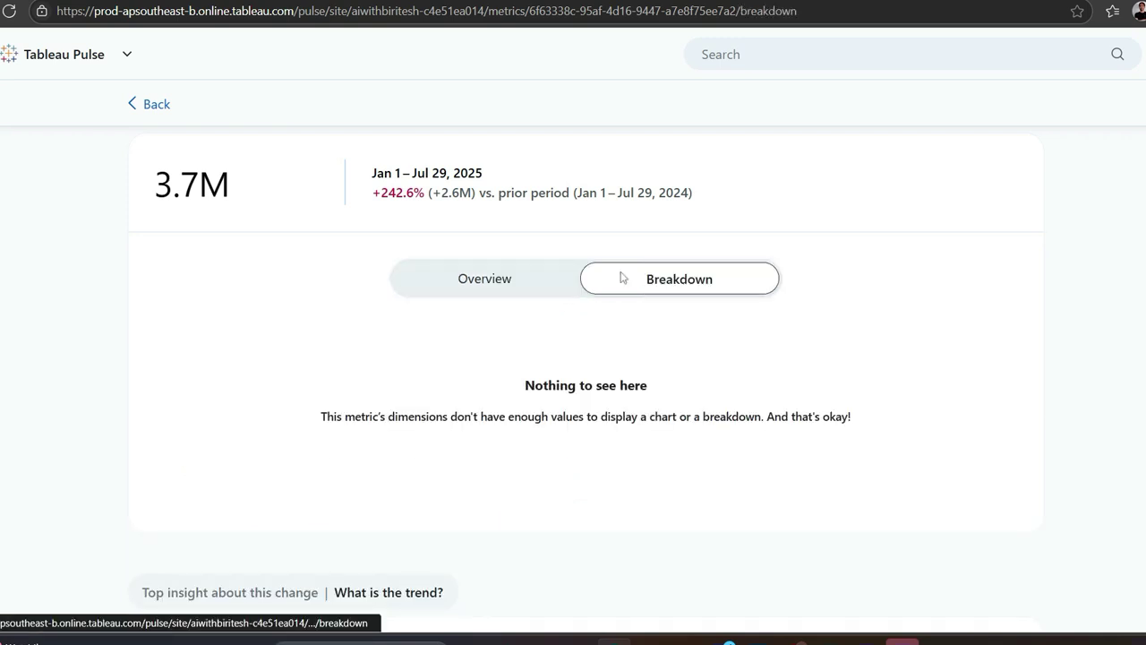
click(514, 283)
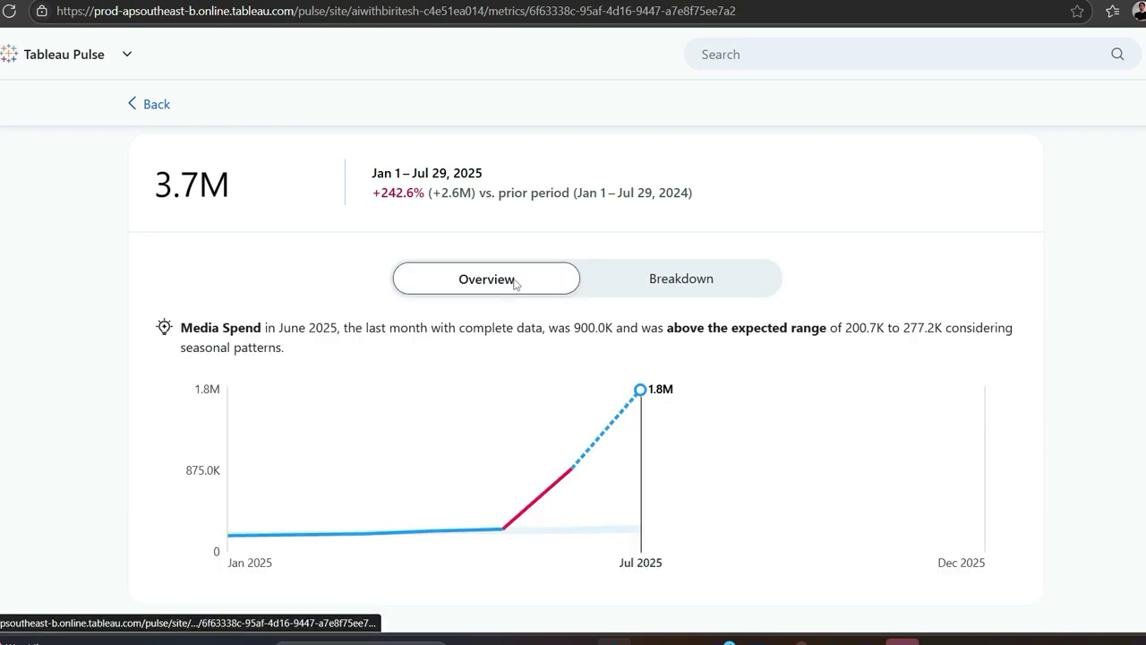
scroll(126, 474, down, 1)
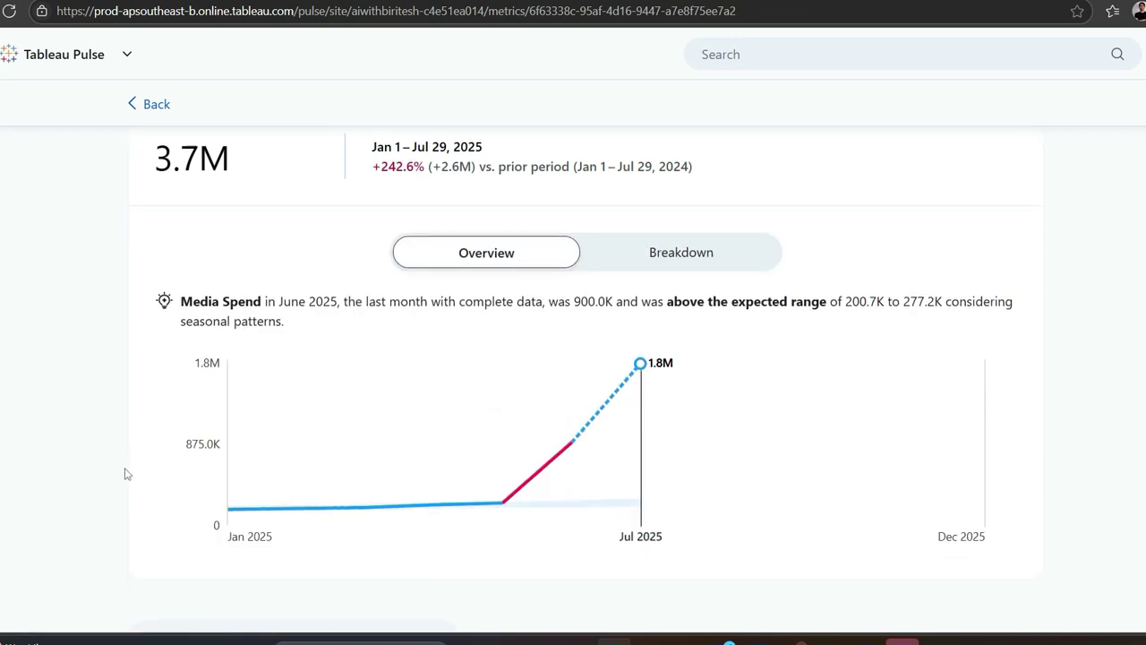
scroll(126, 474, down, 5)
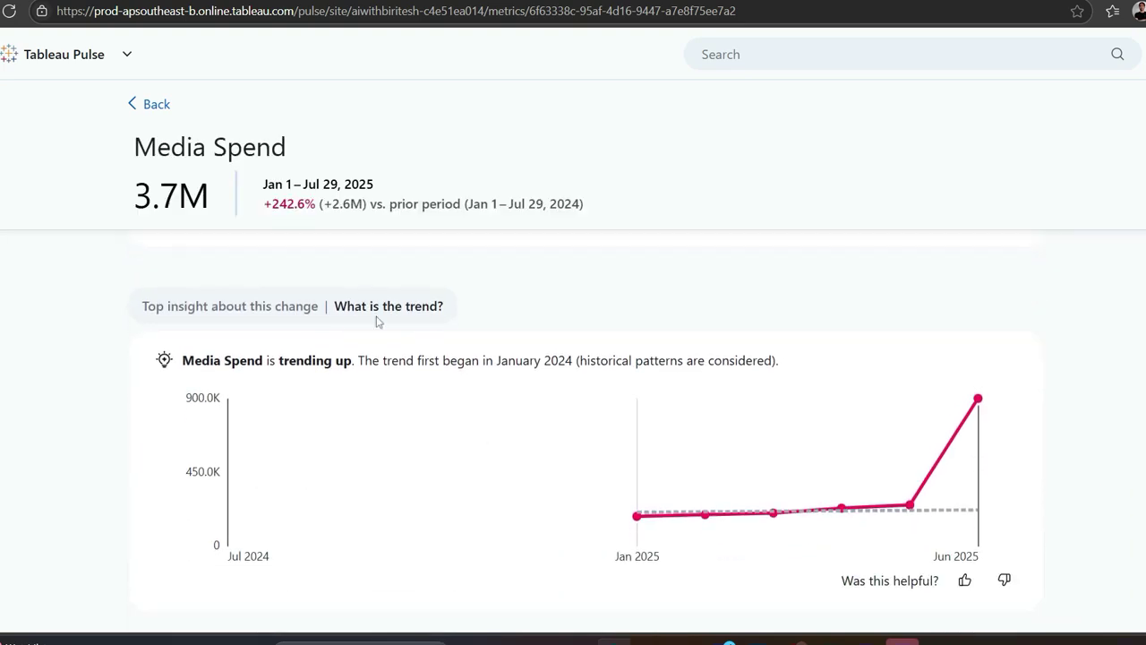
scroll(376, 374, up, 6)
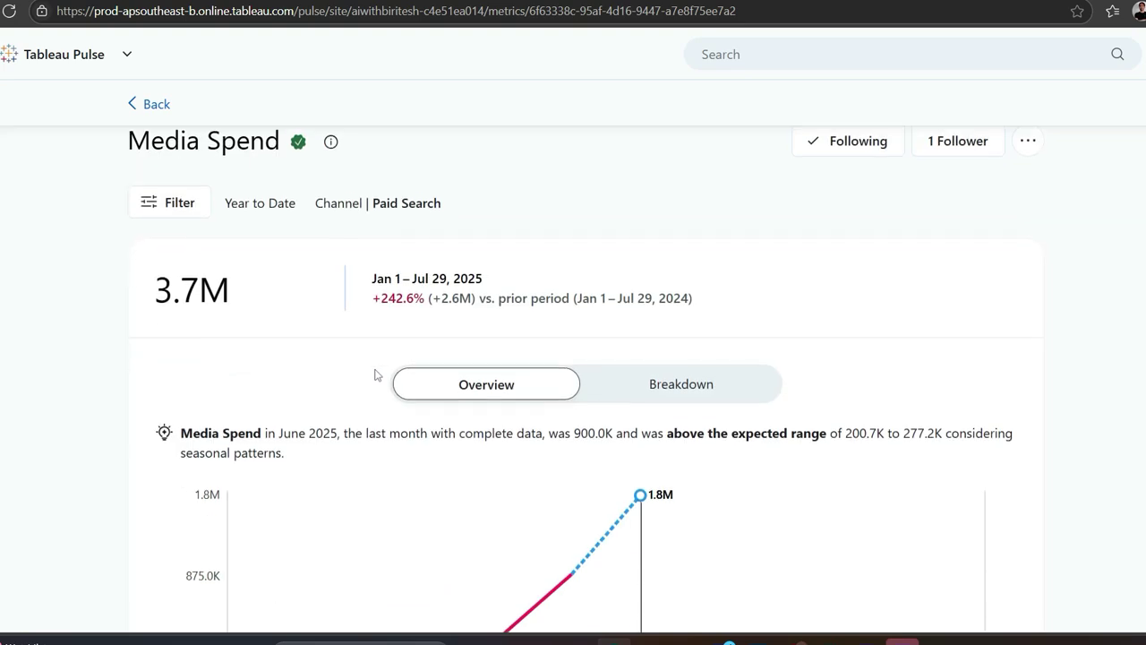
scroll(376, 374, down, 4)
scroll(484, 385, up, 5)
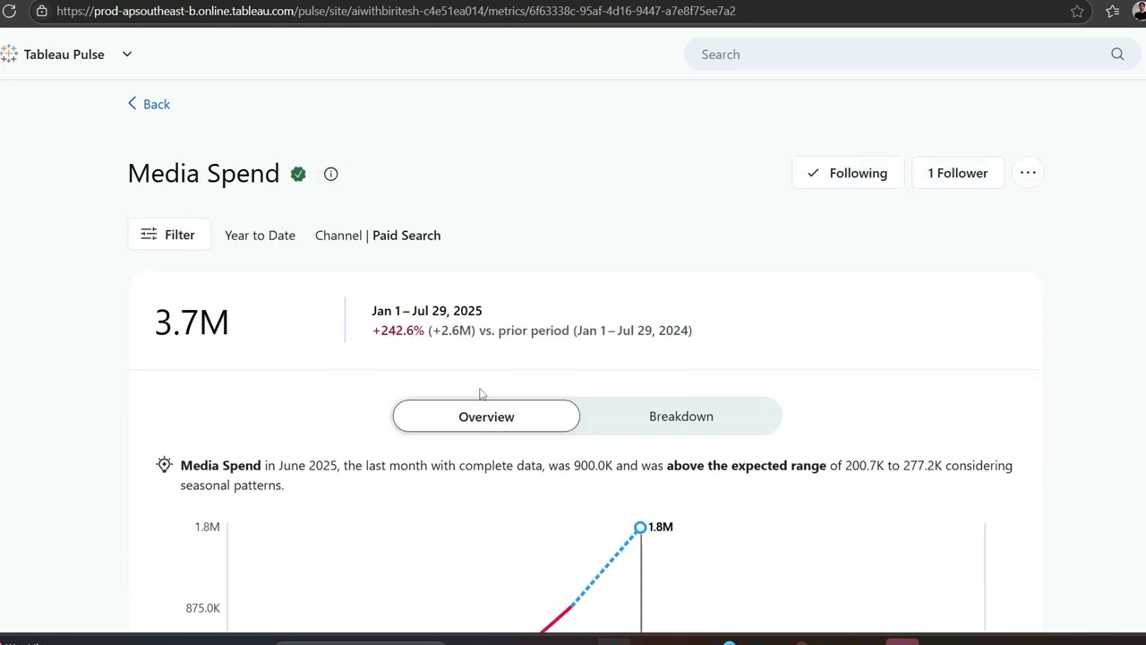
Step: Return to the followed metrics and open the Conversion metric
click(153, 106)
scroll(443, 508, down, 2)
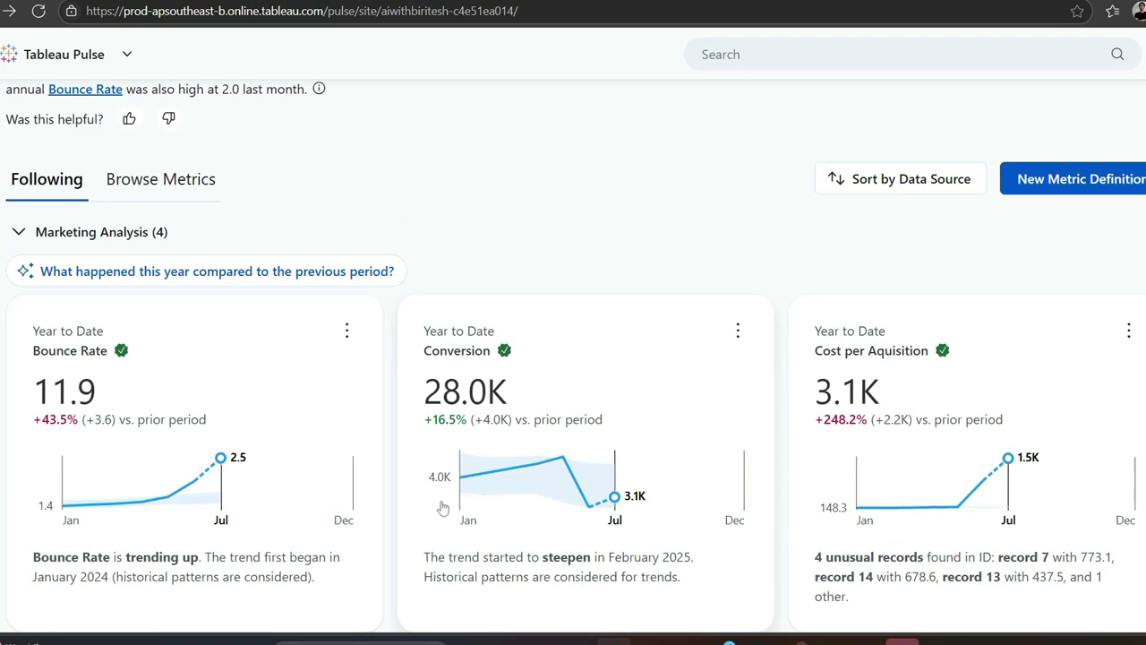
scroll(442, 508, down, 1)
scroll(443, 508, down, 2)
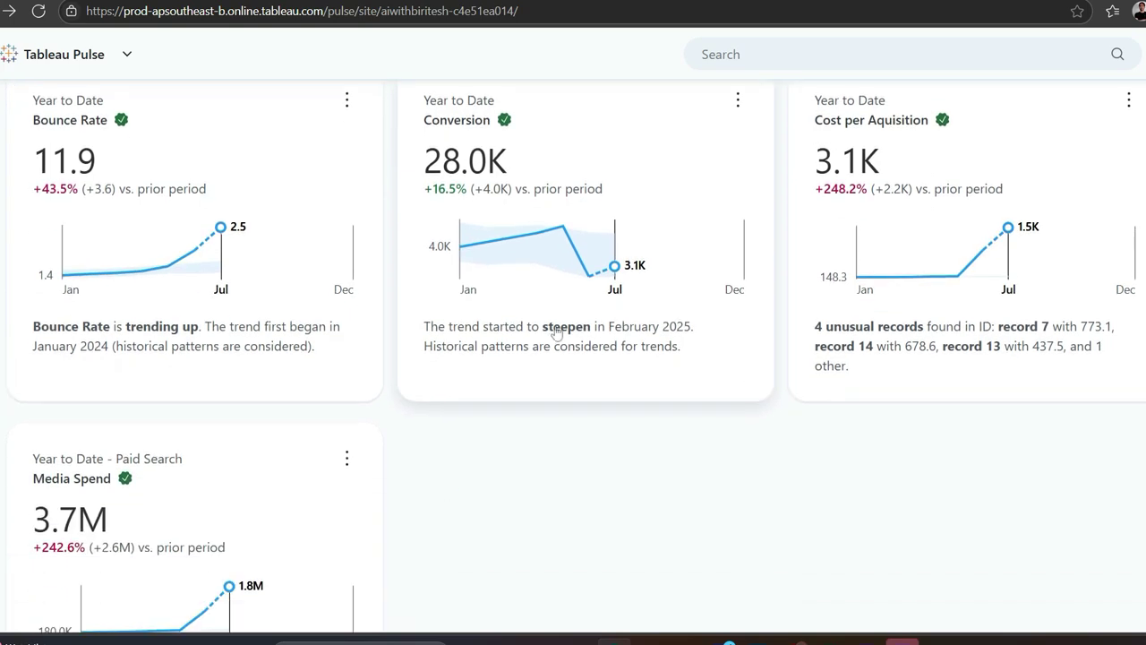
click(562, 249)
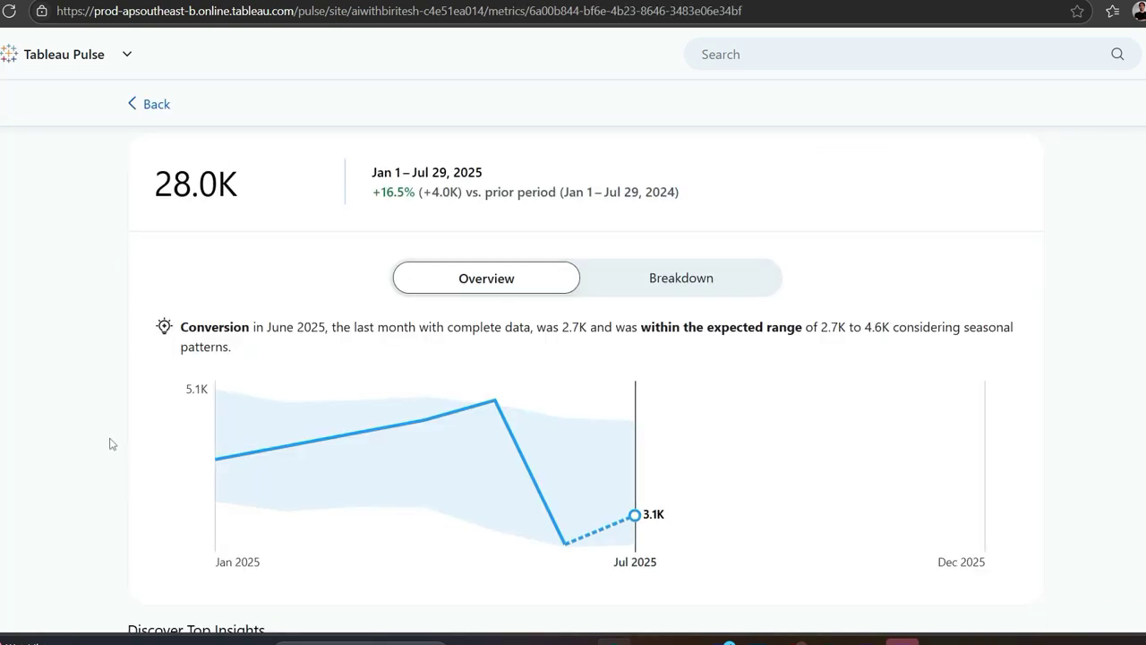
Step: Find which channel's Conversion decreased most and drill into Paid Search (11.3K, down 6.2%)
scroll(110, 444, down, 4)
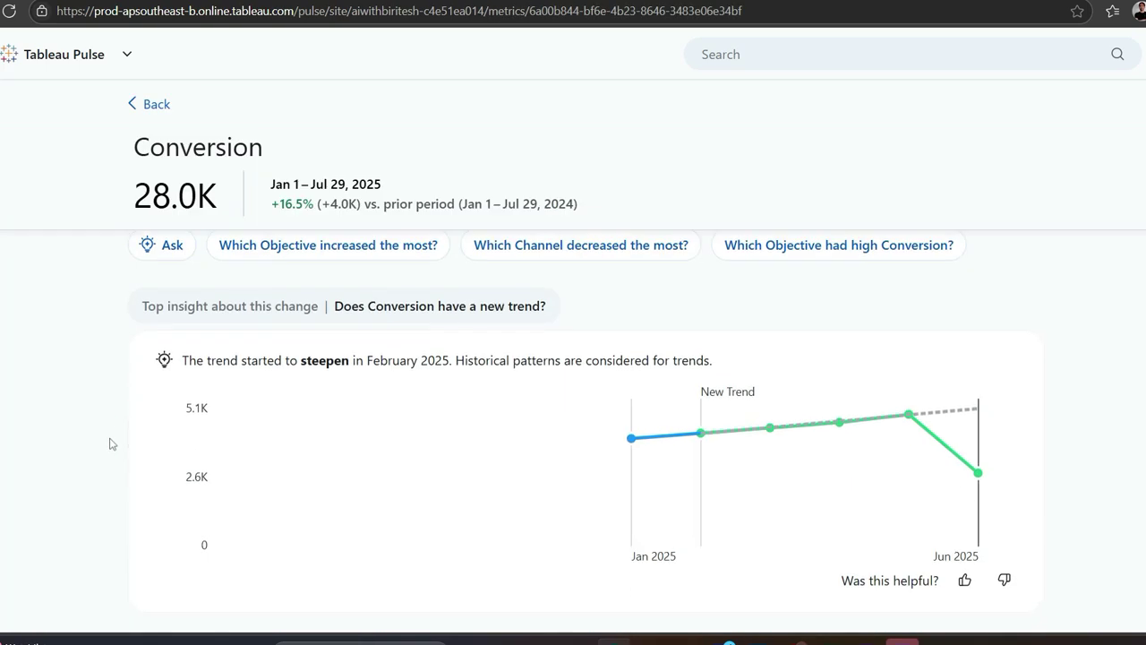
click(592, 251)
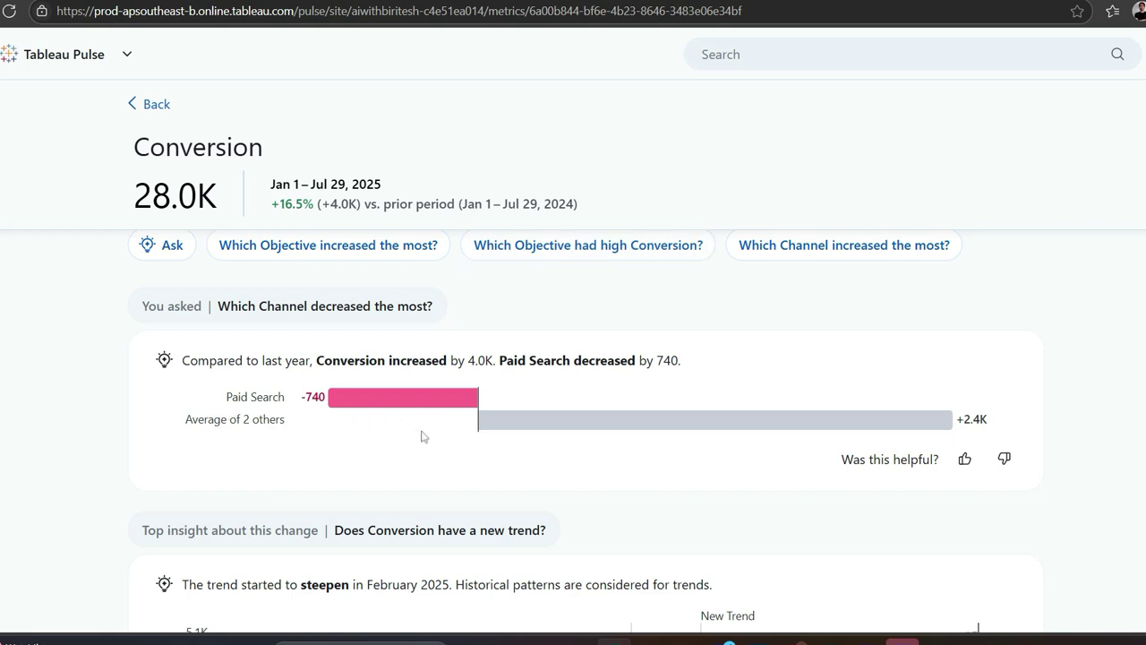
scroll(422, 478, down, 1)
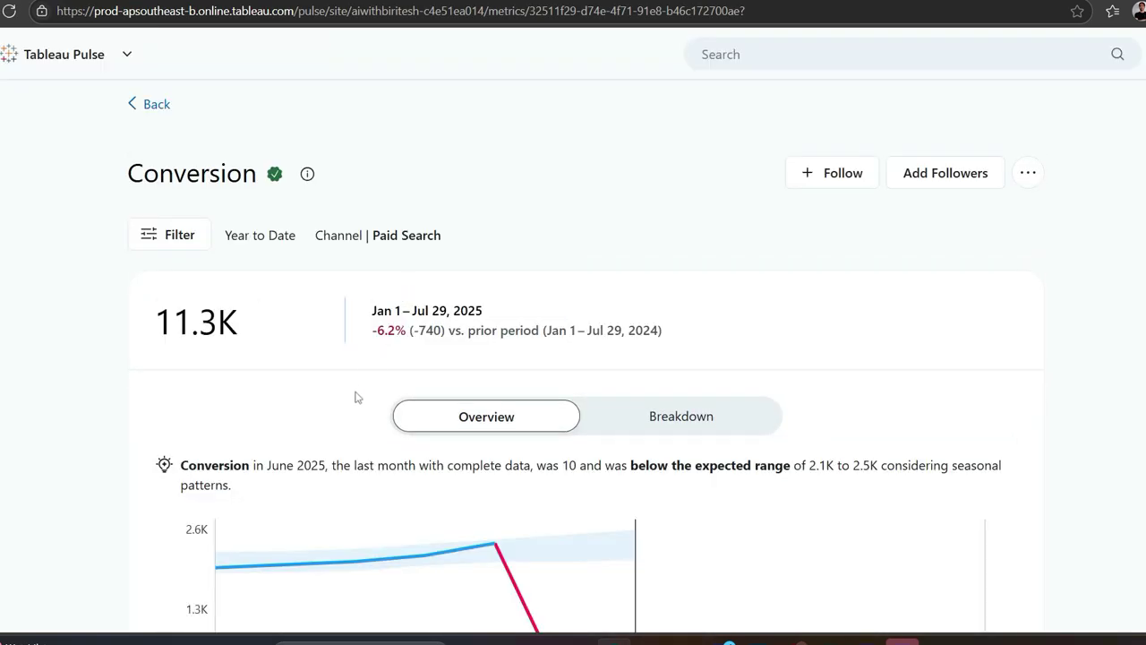
scroll(355, 397, down, 2)
mouse_move(494, 373)
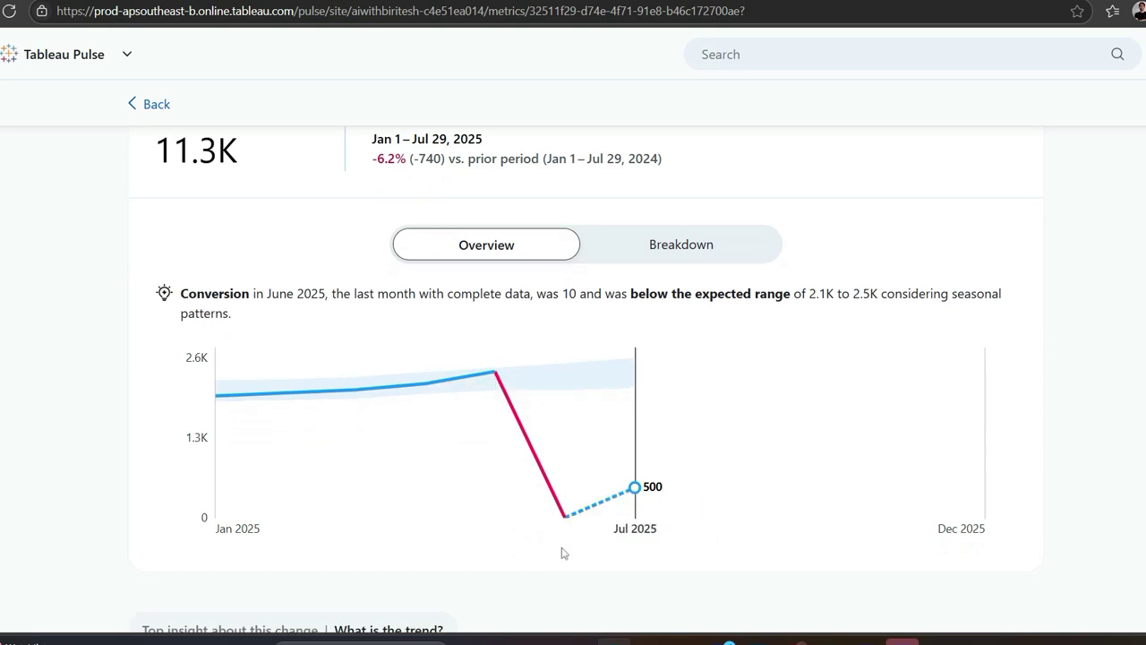
scroll(562, 551, up, 2)
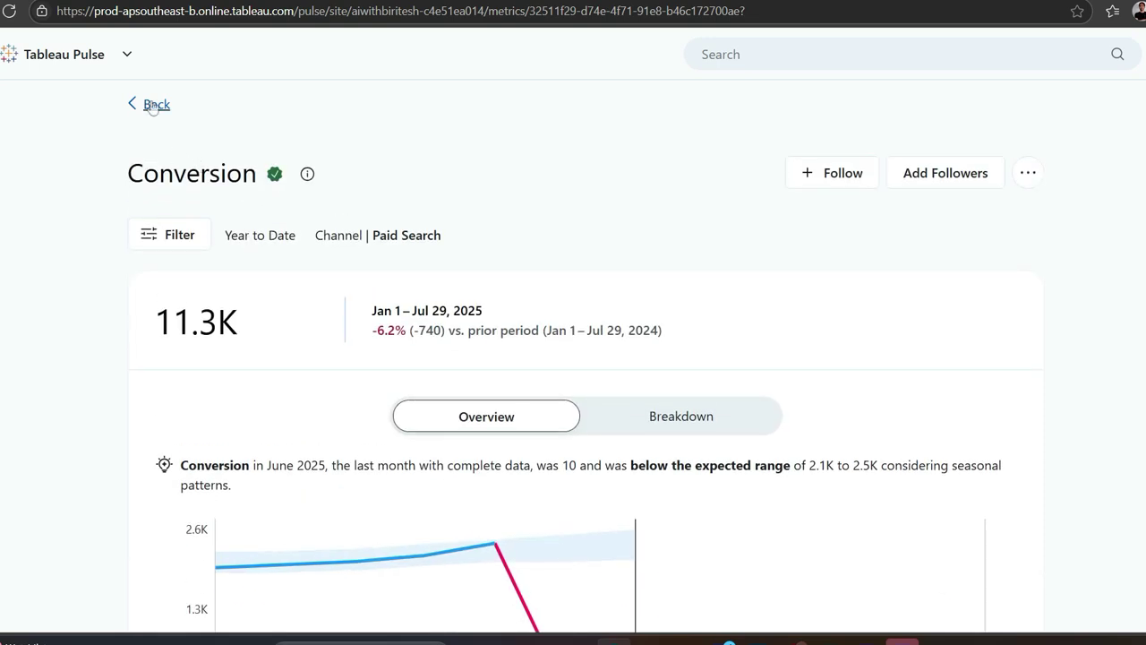
Step: Return to the Following page and review all Marketing Analysis cards, including Media Spend 3.7M
click(146, 104)
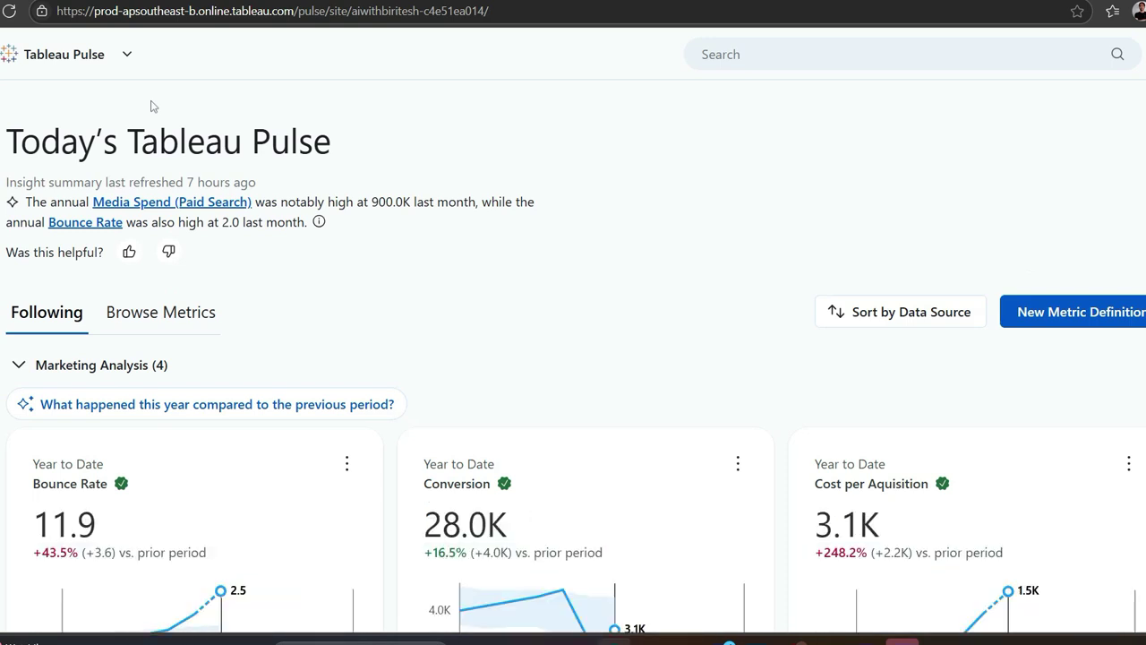
scroll(151, 105, down, 2)
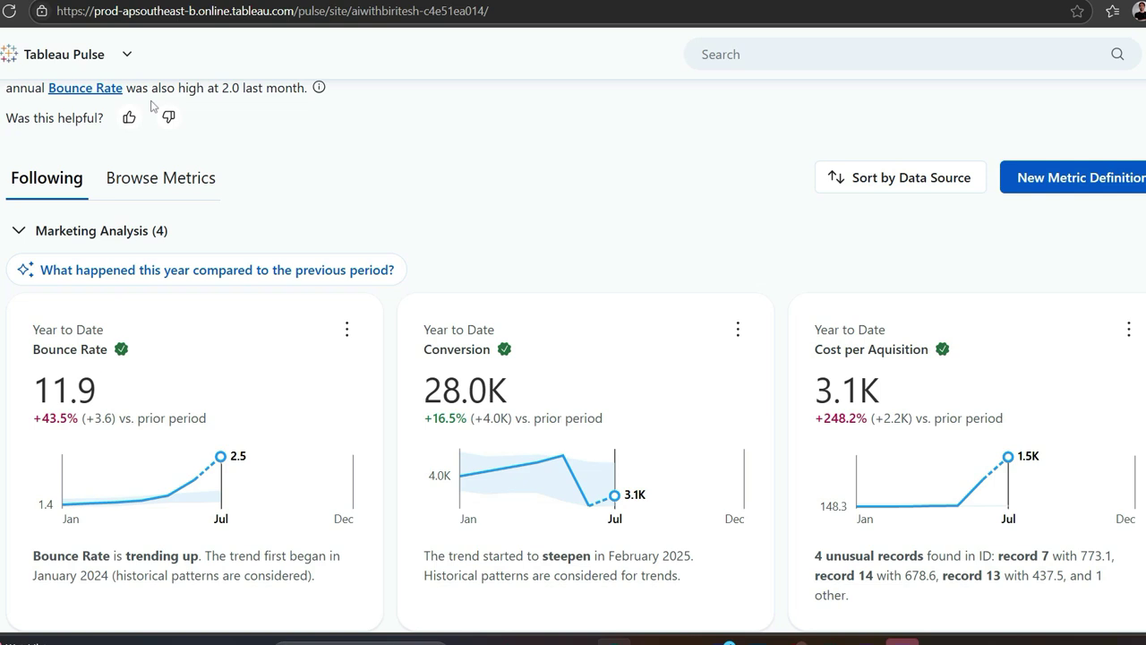
scroll(151, 106, down, 3)
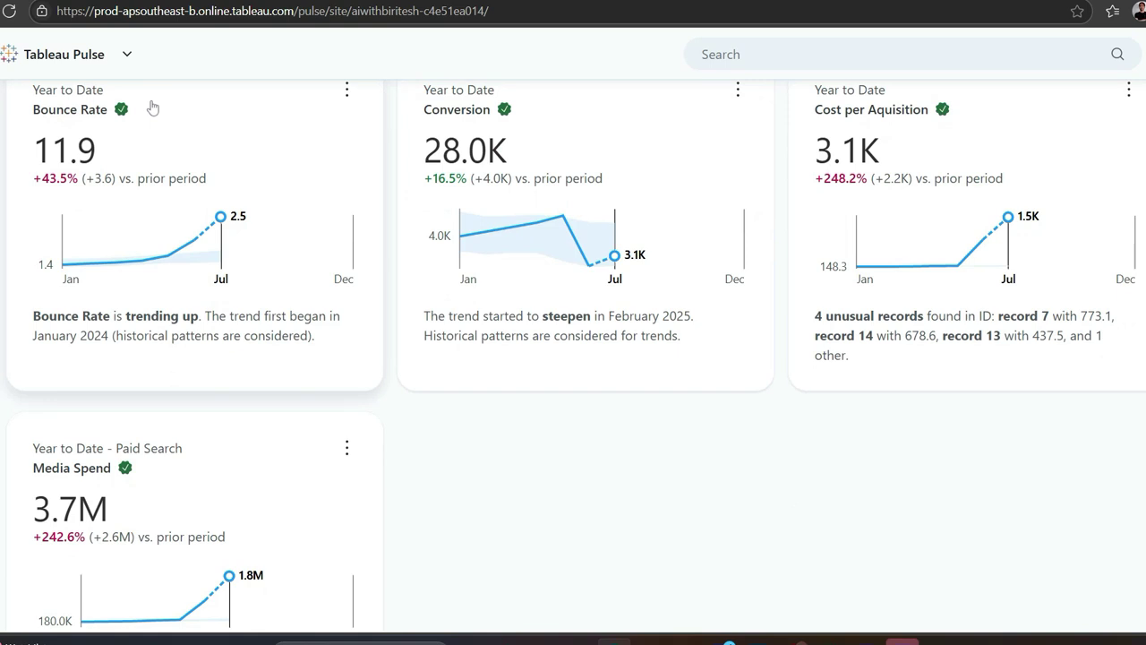
scroll(152, 105, down, 1)
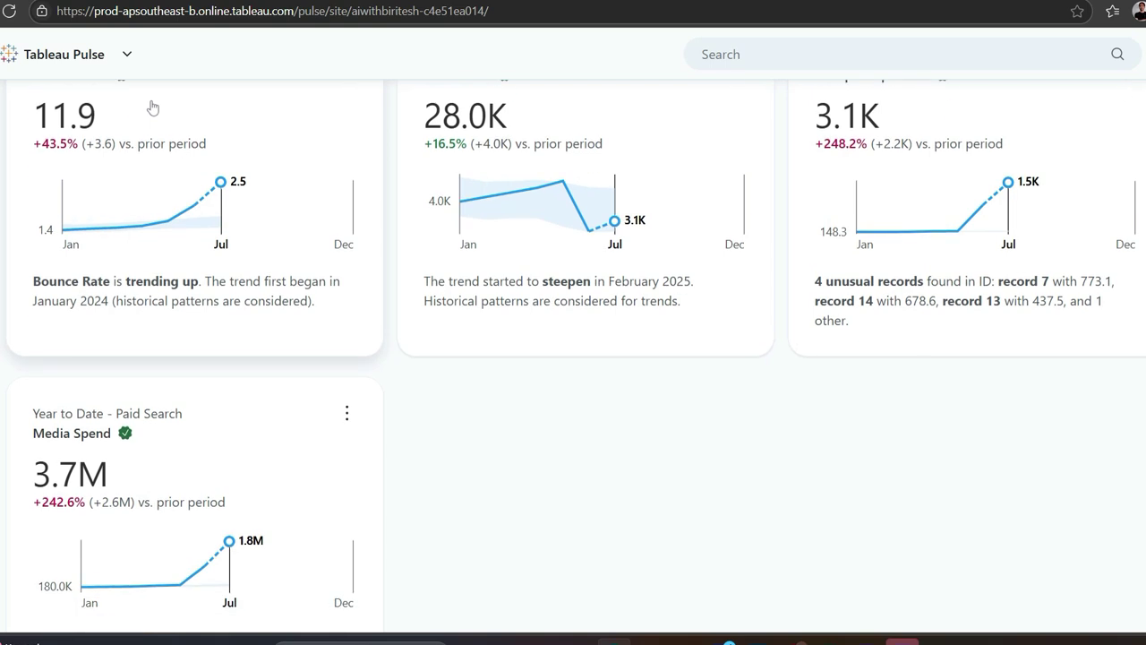